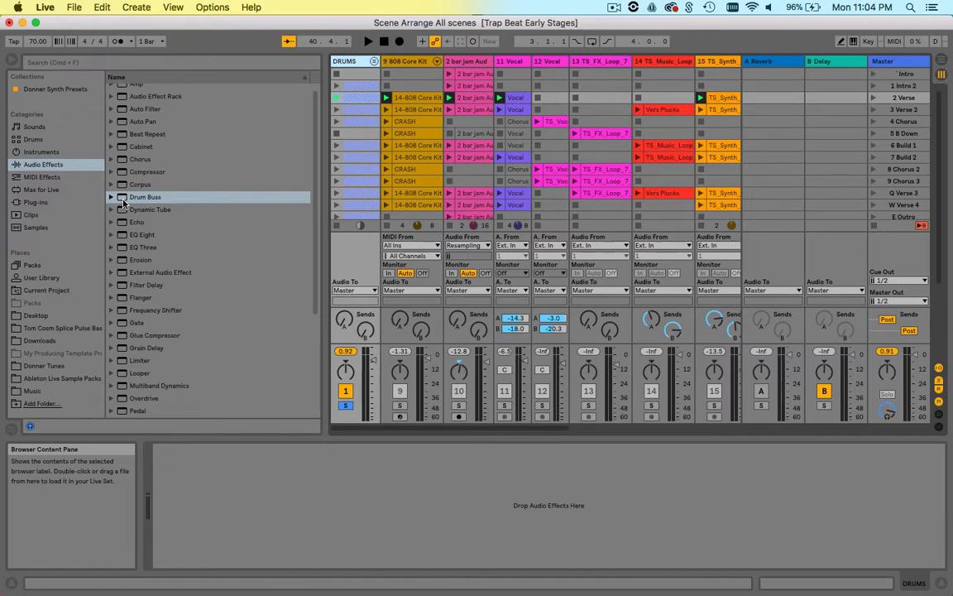
- Add Drum Buss to the DRUMS group, try a Compressor ahead of it and remove the Compressor
drag(124, 202, 200, 459)
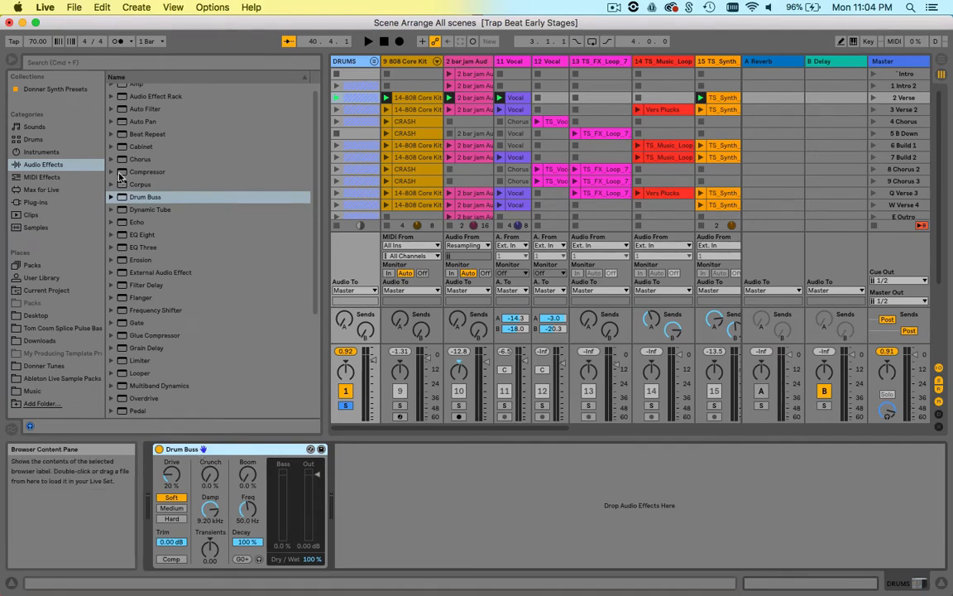
mouse_move(120, 172)
mouse_down()
mouse_move(111, 171)
mouse_move(155, 465)
mouse_up()
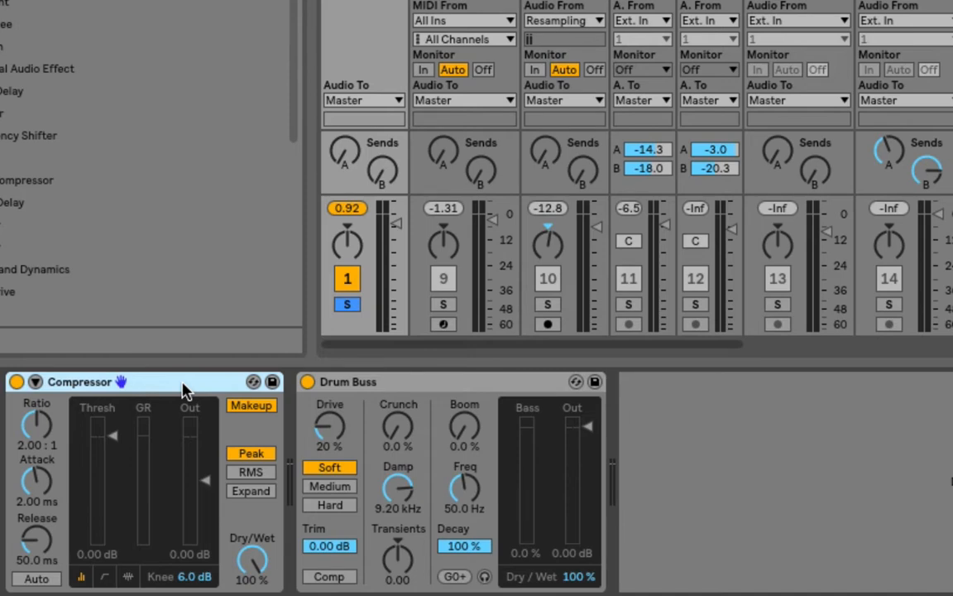
key(Delete)
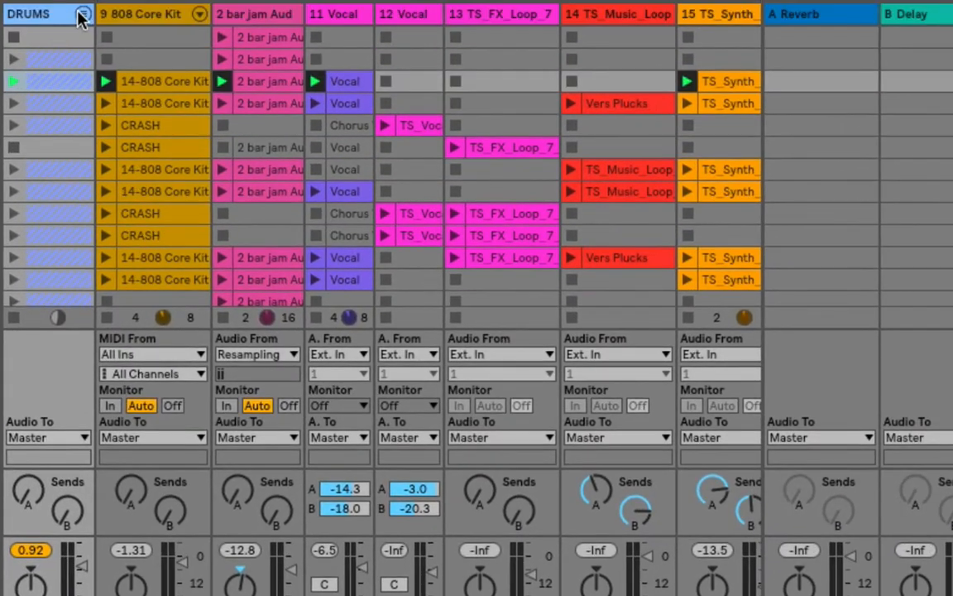
- Unfold the DRUMS group, delete its Drum Buss and load Drum Buss onto the K Sn group instead
click(81, 18)
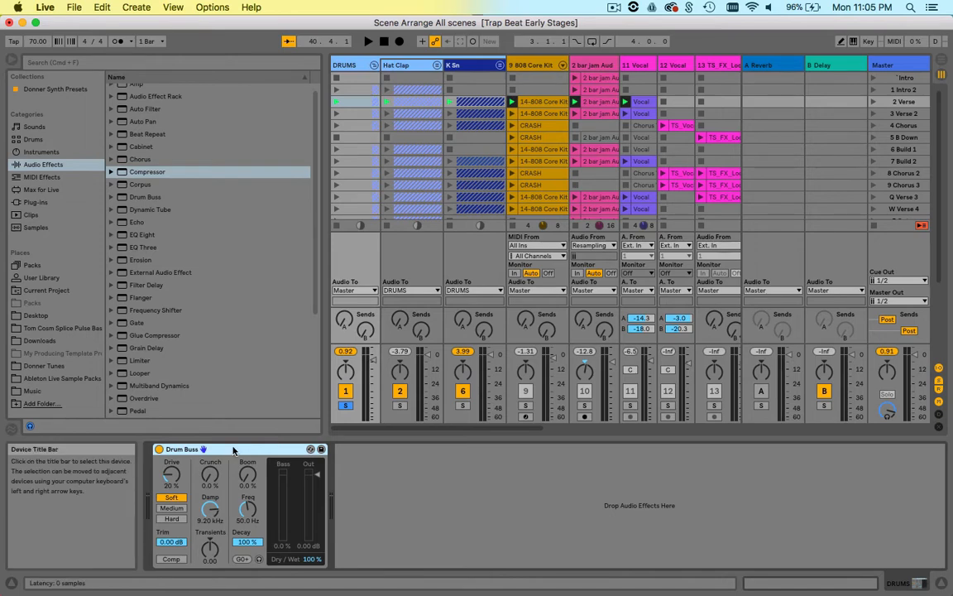
key(Delete)
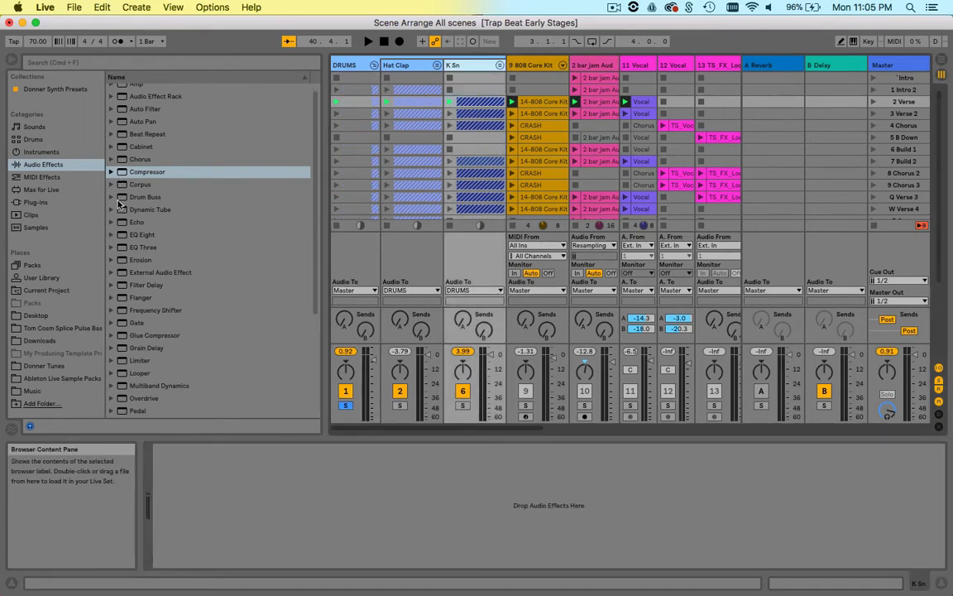
click(146, 197)
key(Return)
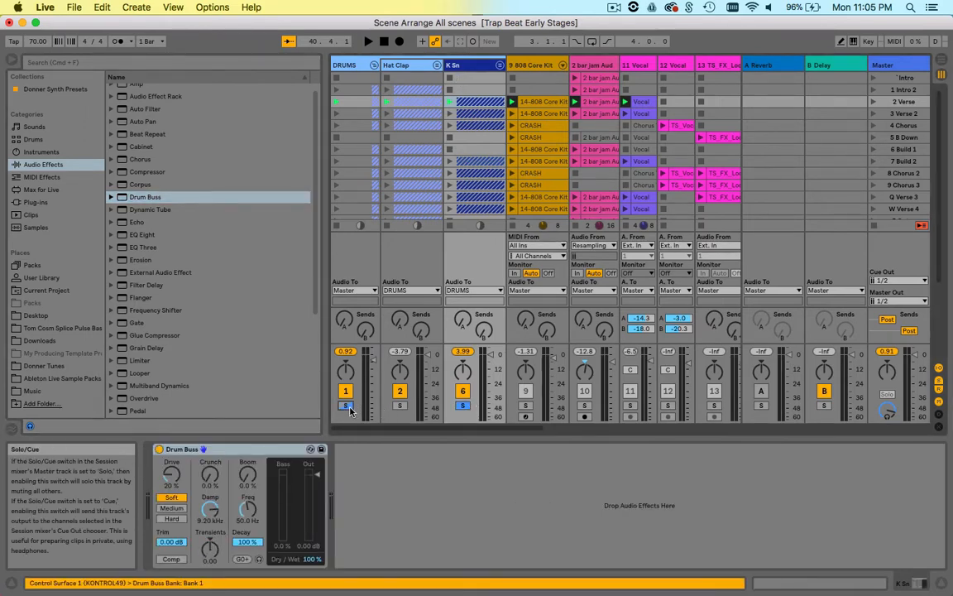
- Bypass Drum Buss on the K Sn group and unfold the group to show its Kick and Snare tracks
click(158, 450)
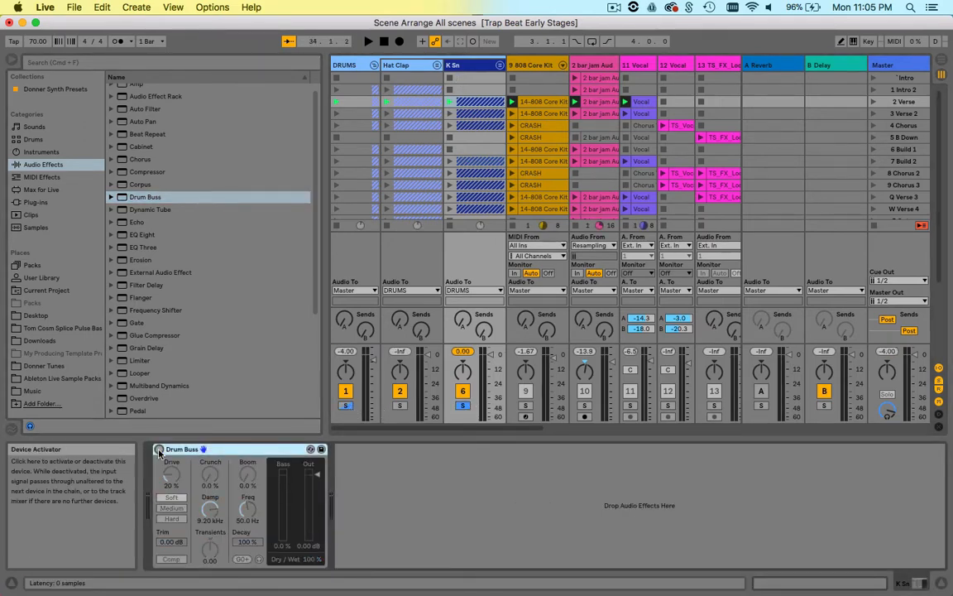
click(159, 449)
click(499, 65)
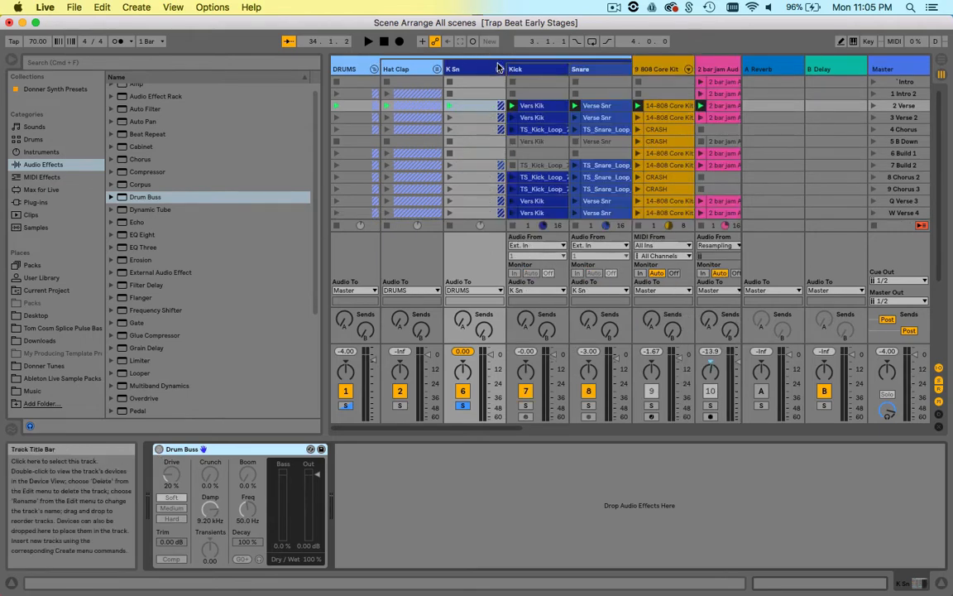
click(541, 108)
click(595, 107)
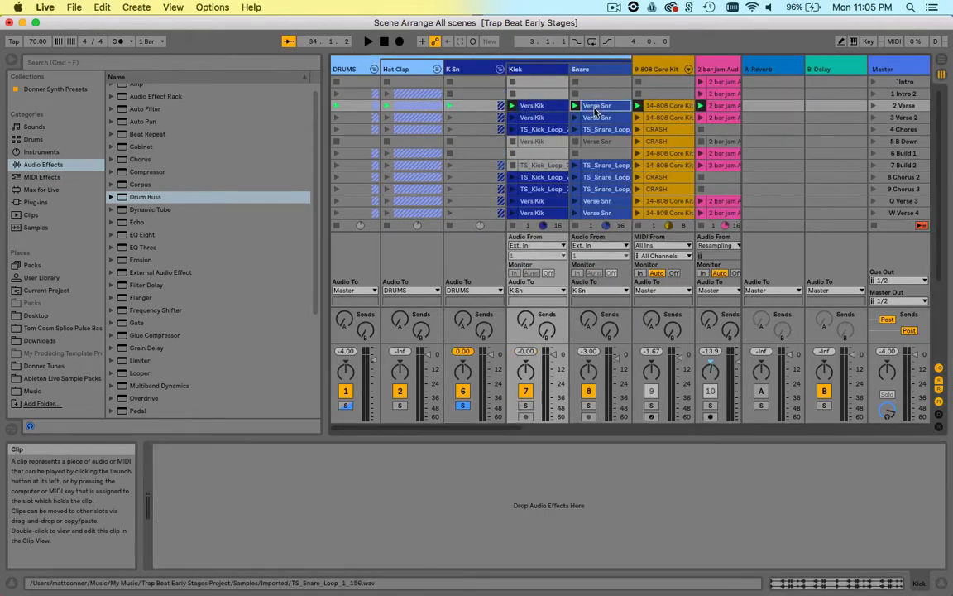
click(468, 70)
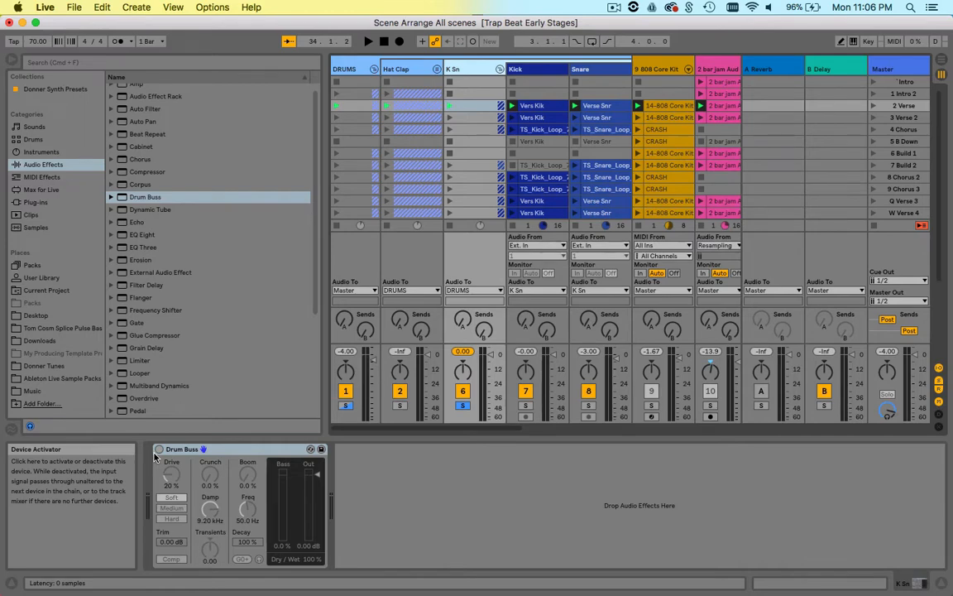
- Play the kick and snare with Drum Buss bypassed, reactivate it to compare, and stop playback
key(space)
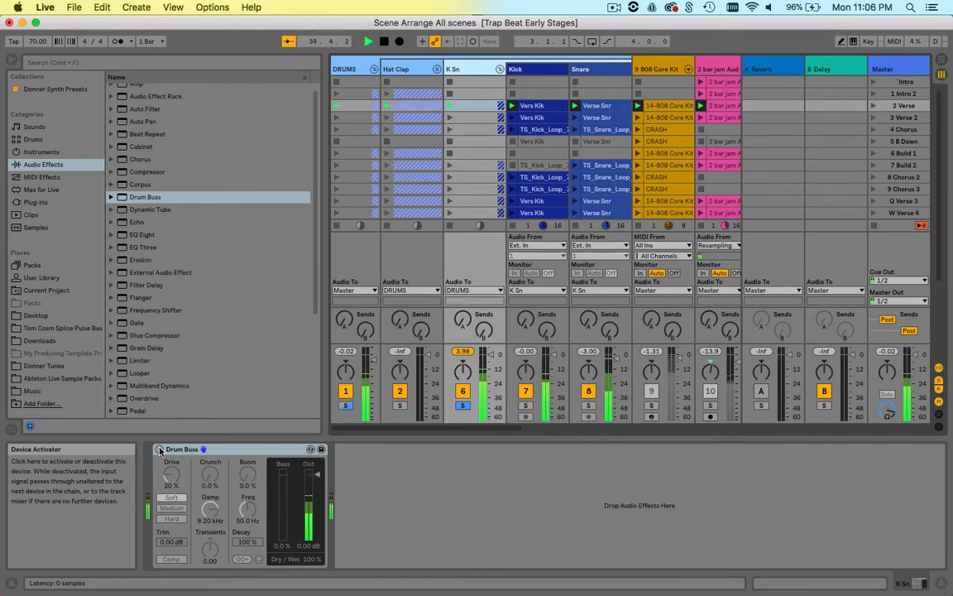
click(160, 449)
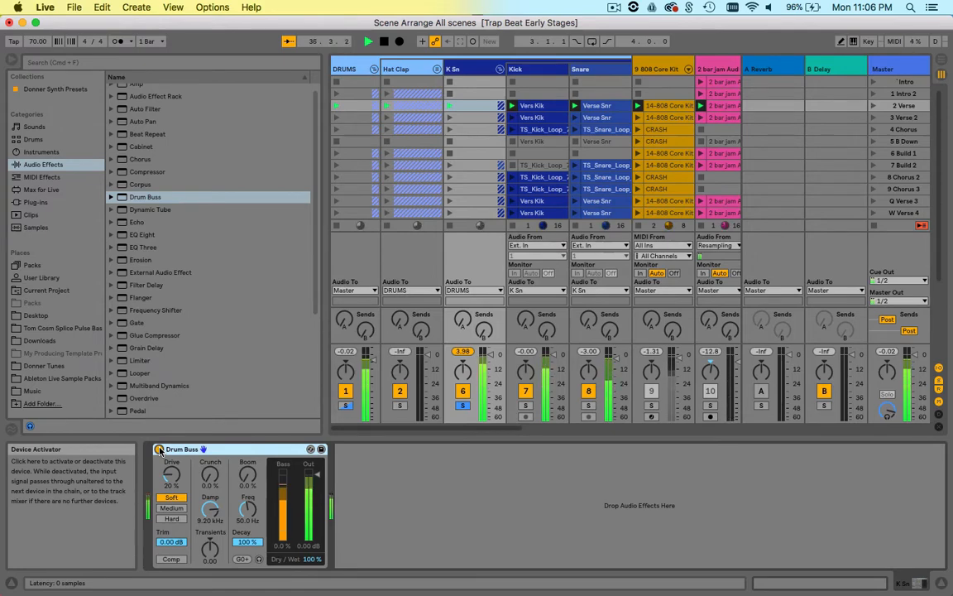
key(space)
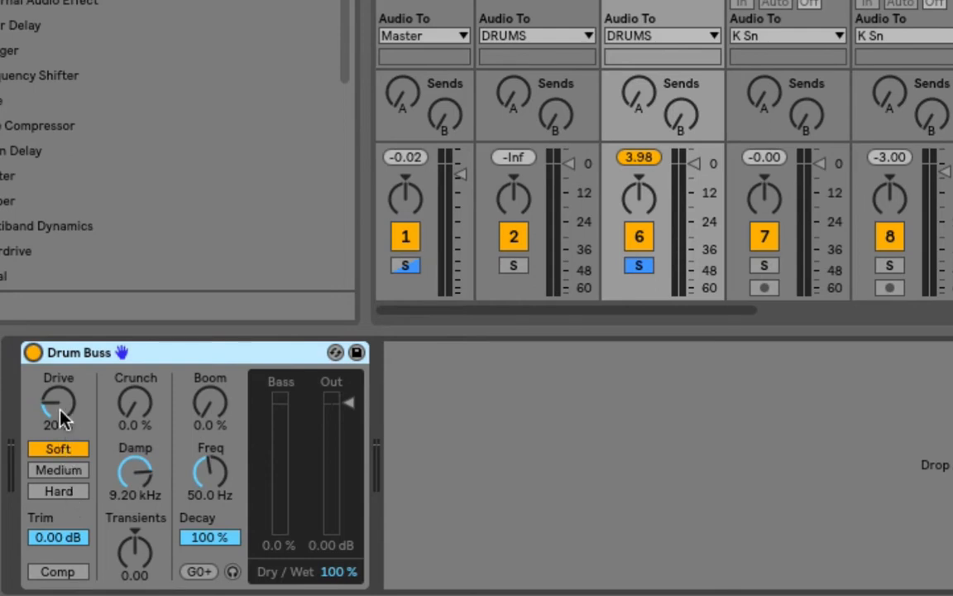
- Audition the Soft, Medium and Hard distortion types with Drive at 50 %, and restore Soft with Drive at 20 %
drag(59, 418, 60, 383)
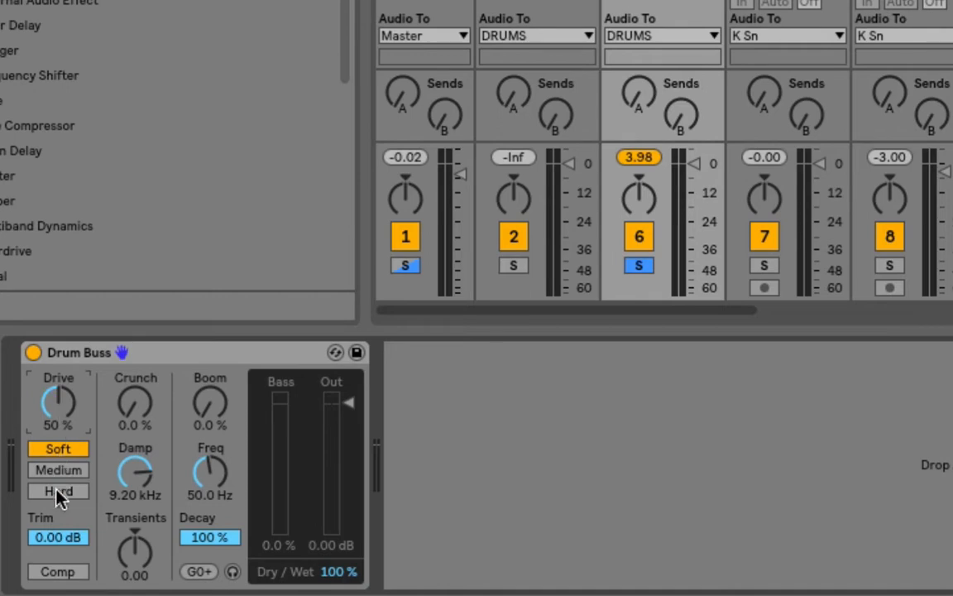
key(space)
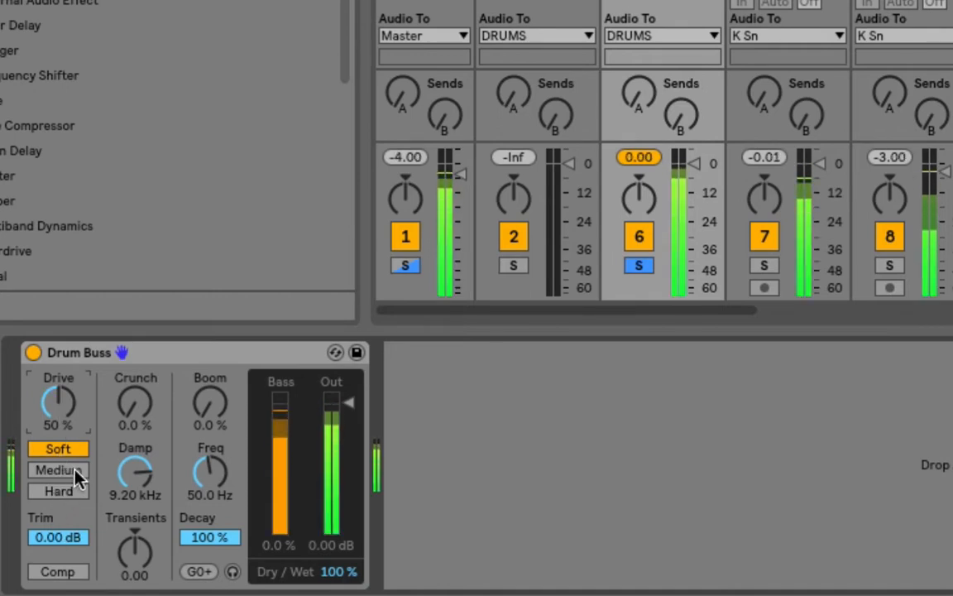
click(74, 469)
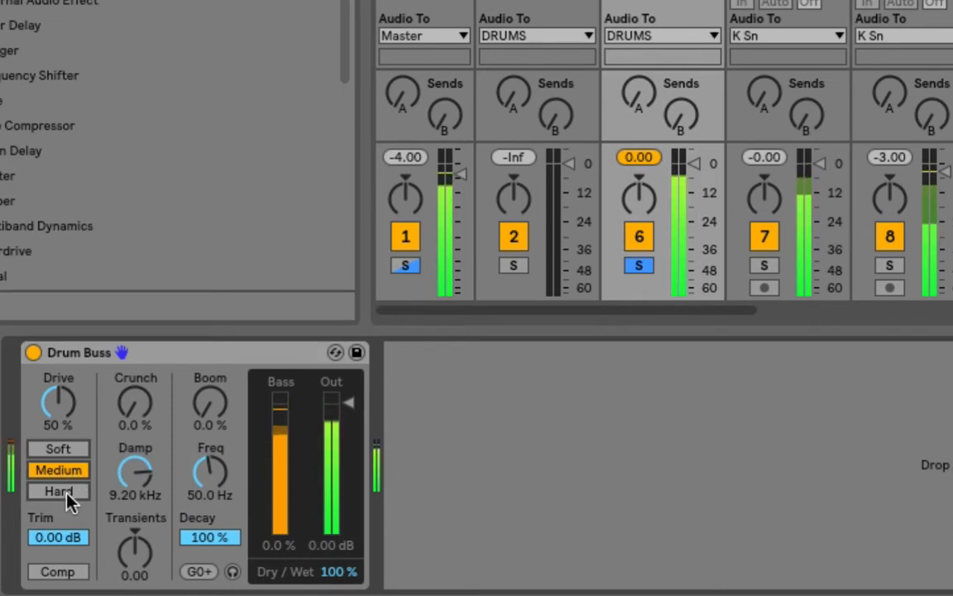
click(68, 495)
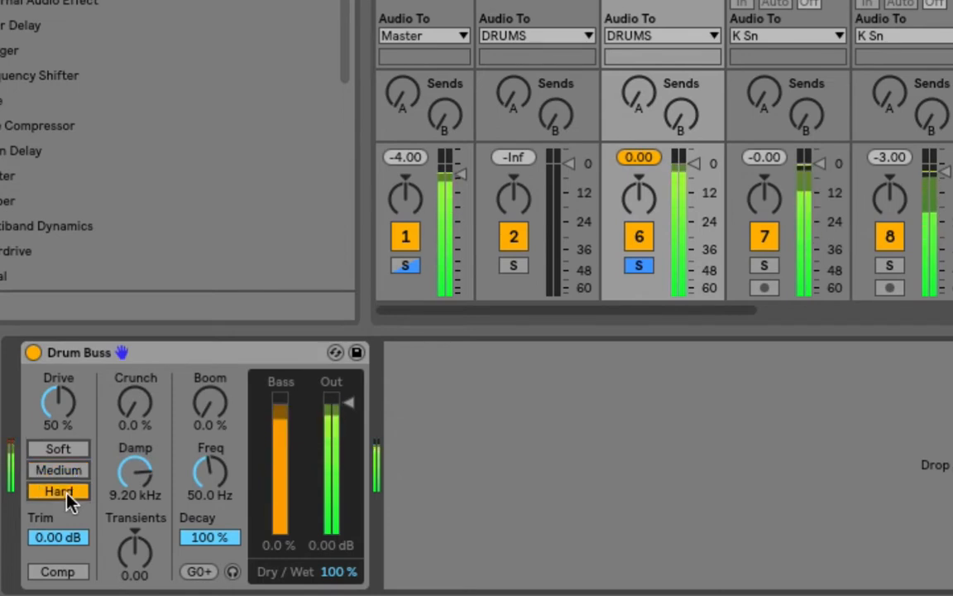
click(69, 450)
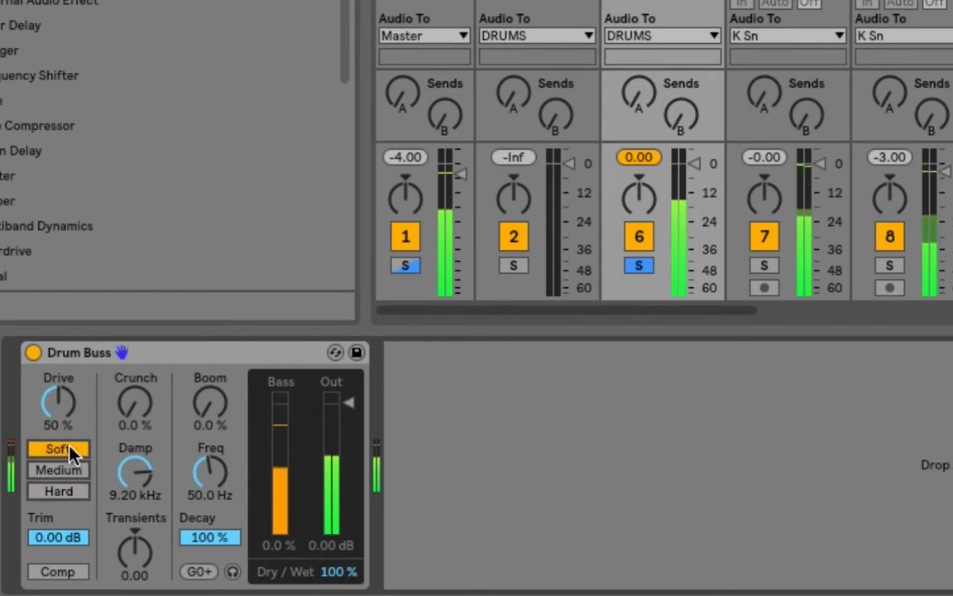
click(60, 397)
drag(59, 397, 60, 421)
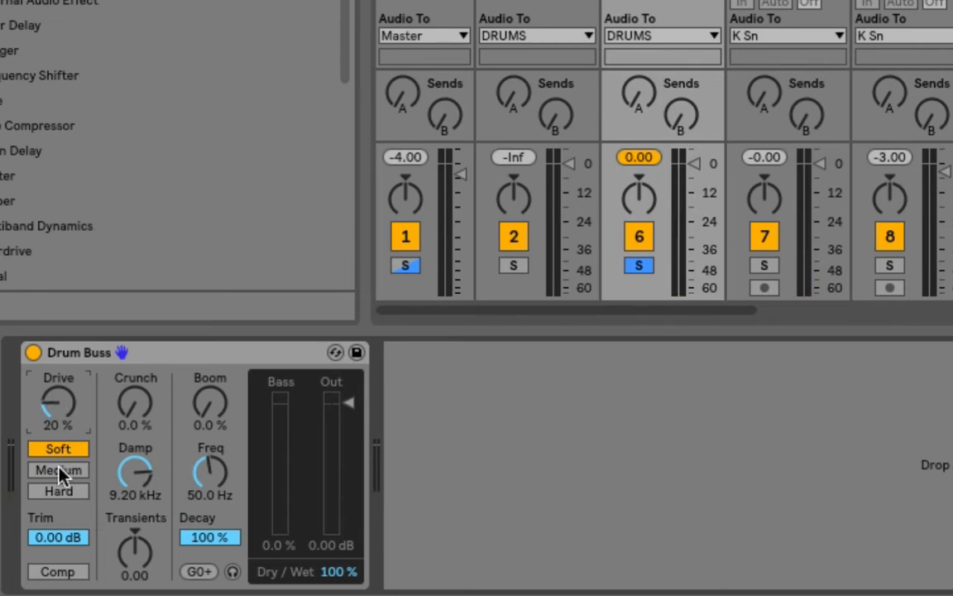
- Toggle Drum Buss's compressor on and off, and audition Crunch at 98 % before resetting it to 0 %
click(58, 572)
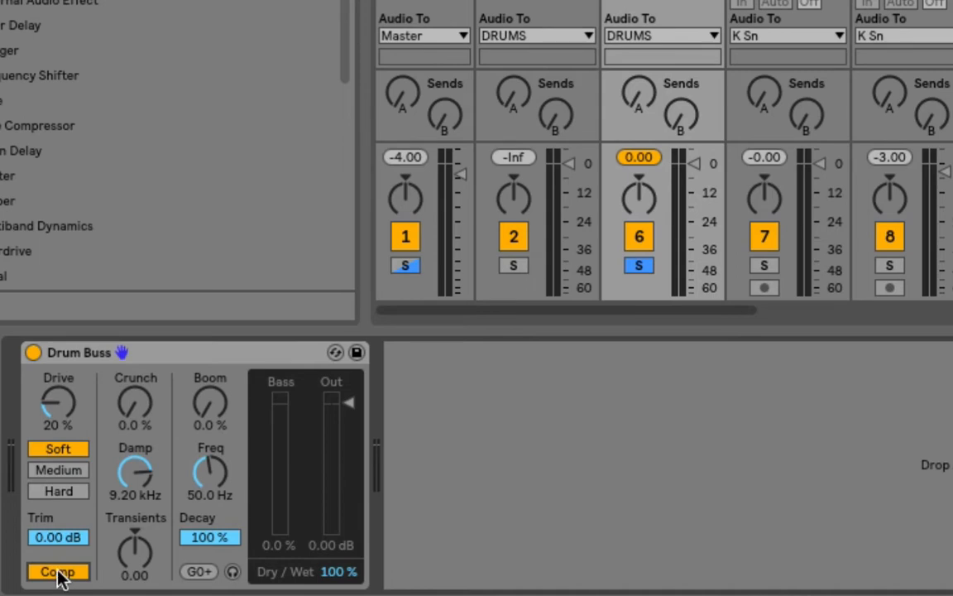
click(60, 574)
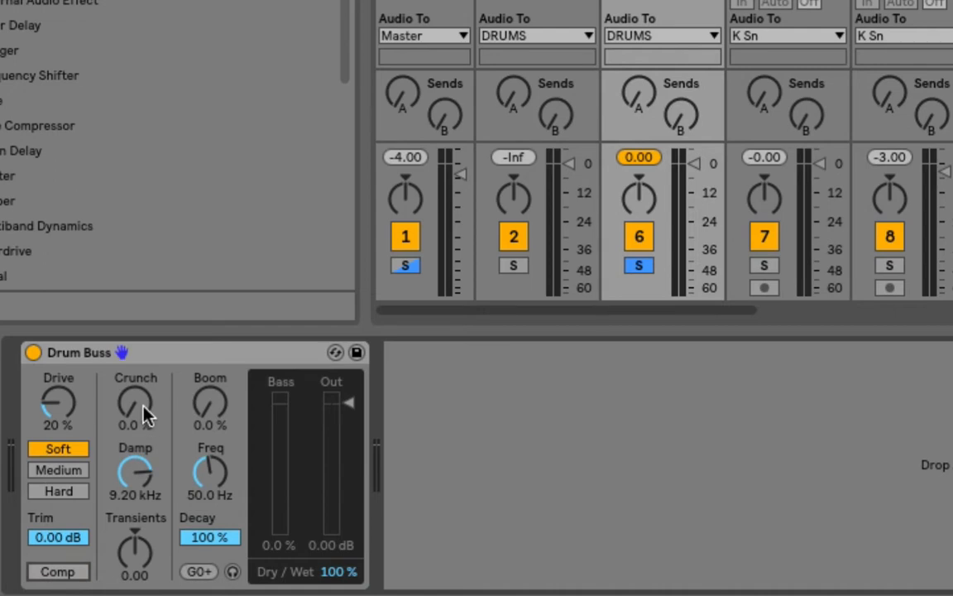
drag(142, 407, 142, 288)
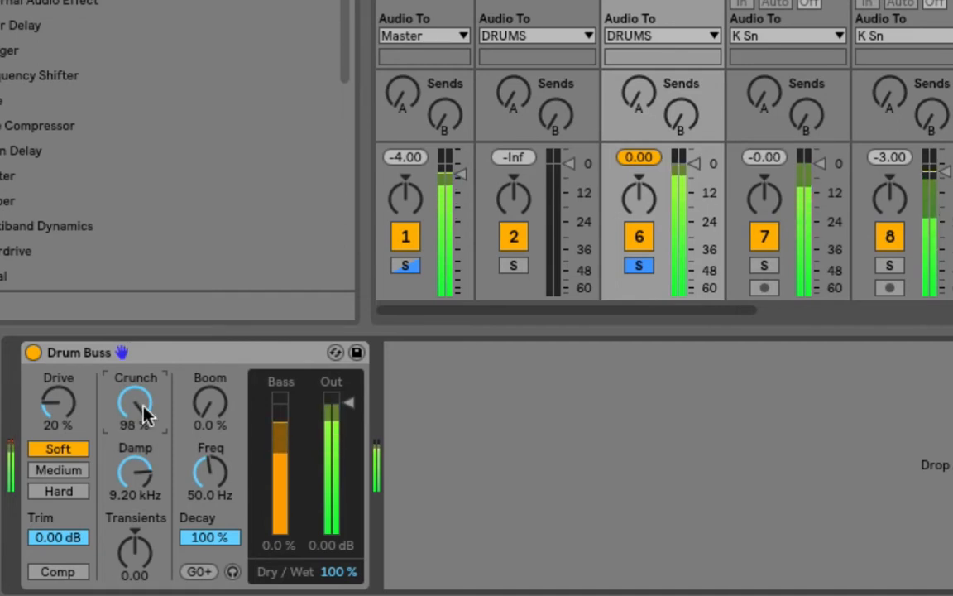
drag(145, 413, 145, 538)
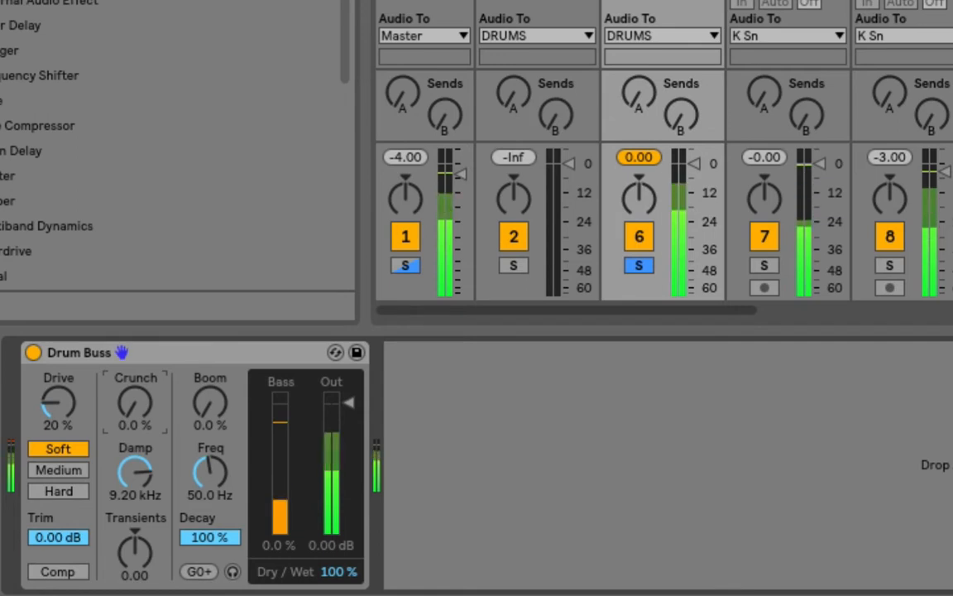
key(space)
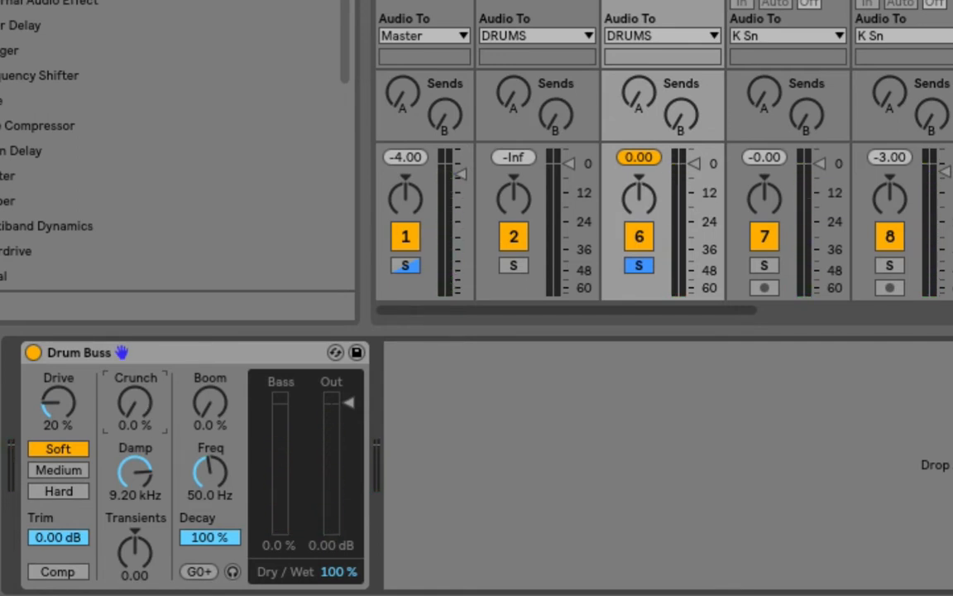
- Set Crunch to 71 % and adjust Damp to 7.39 kHz while listening to the kick and snare
drag(135, 403, 134, 315)
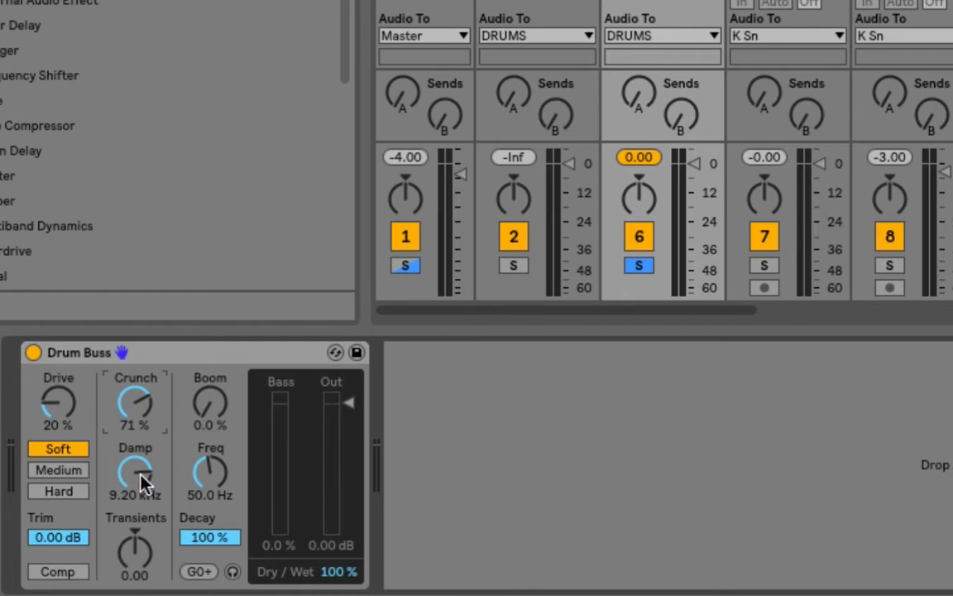
key(space)
drag(141, 482, 141, 505)
drag(137, 474, 137, 496)
drag(137, 476, 136, 429)
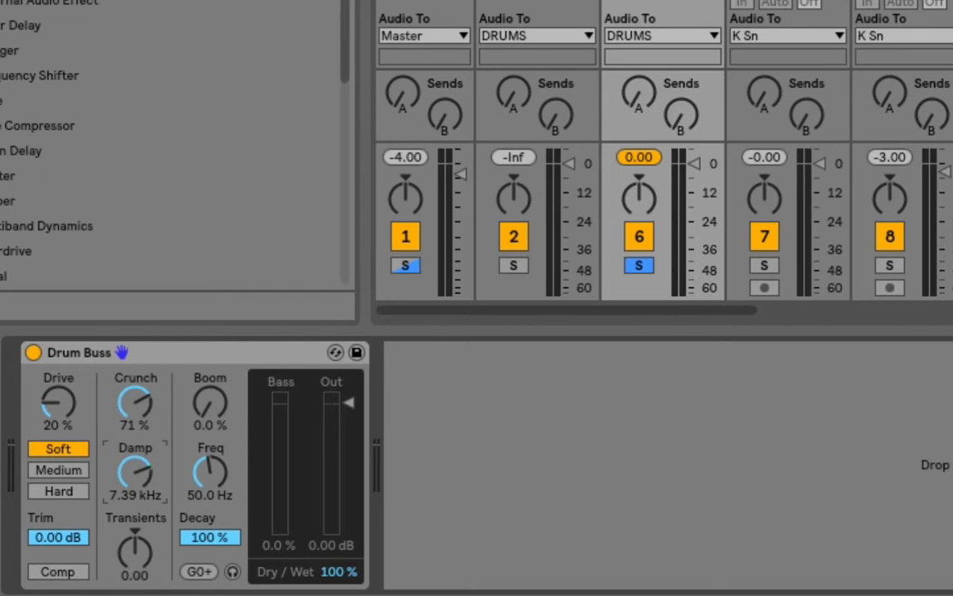
- Bypass Drum Buss on the K Sn group and load a new Drum Buss onto the DRUMS group
click(33, 353)
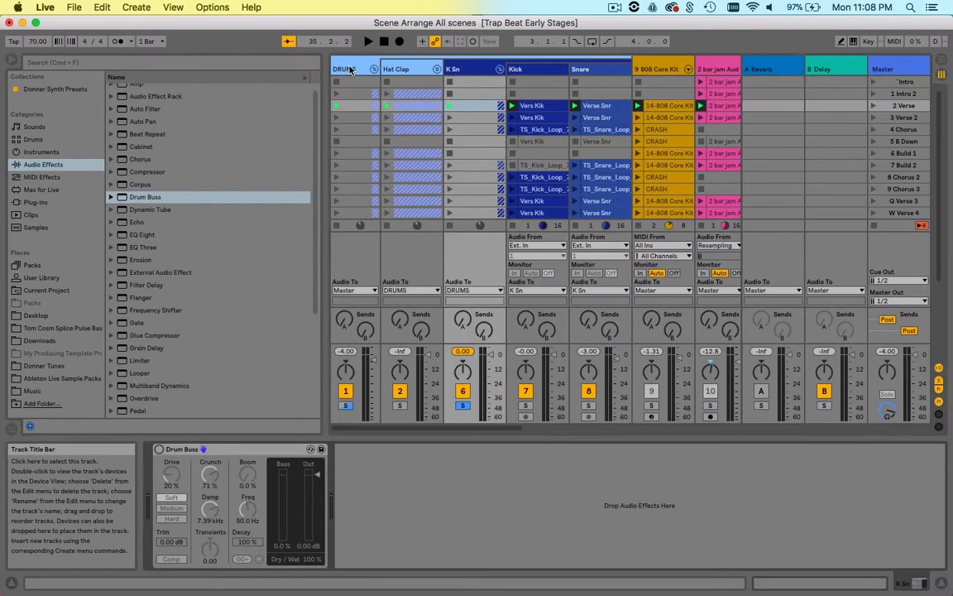
click(350, 70)
click(150, 199)
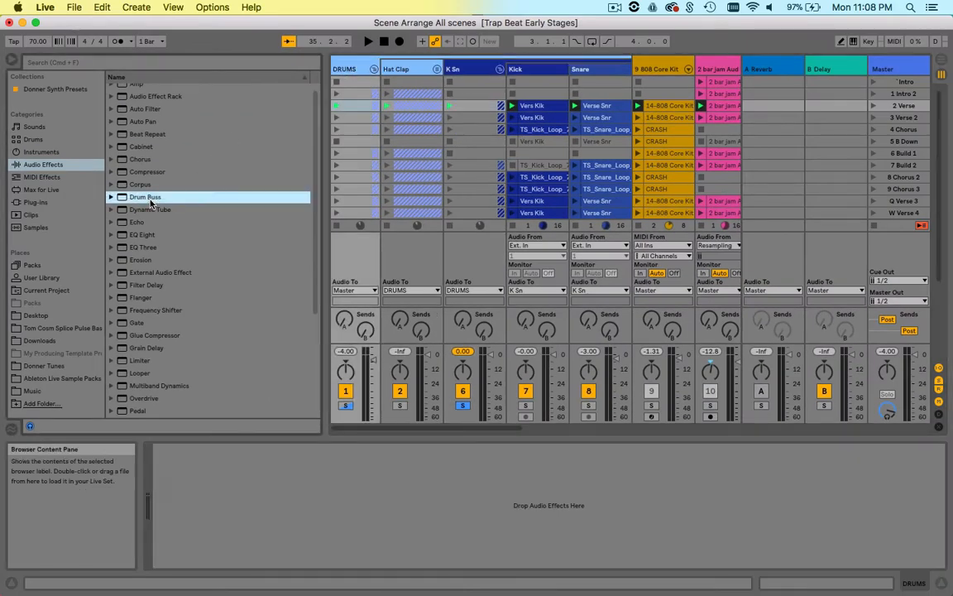
drag(149, 202, 213, 457)
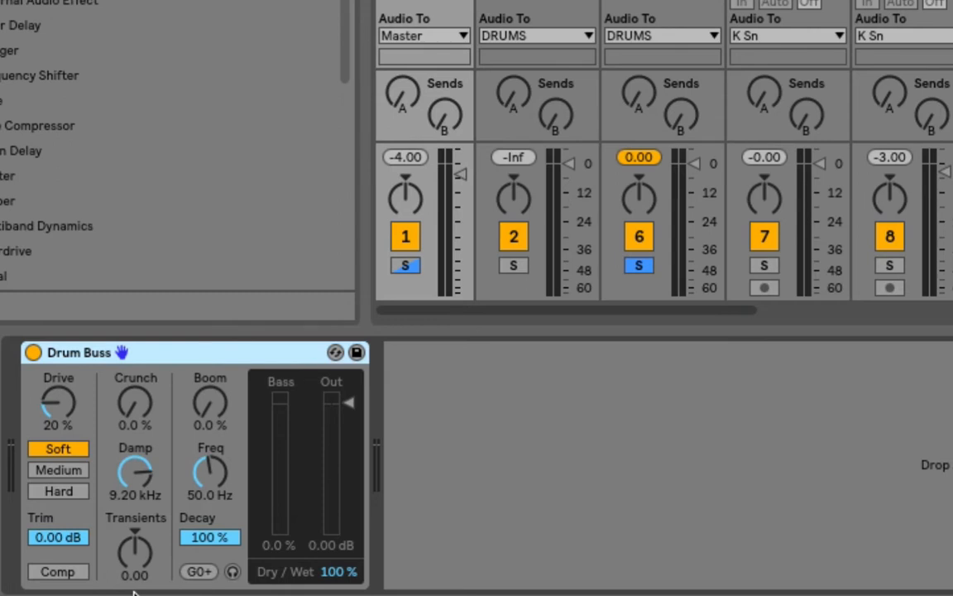
- Audition lowered and raised Transients settings on the DRUMS group's Drum Buss, and reset Transients to 0.00
key(space)
drag(134, 559, 134, 589)
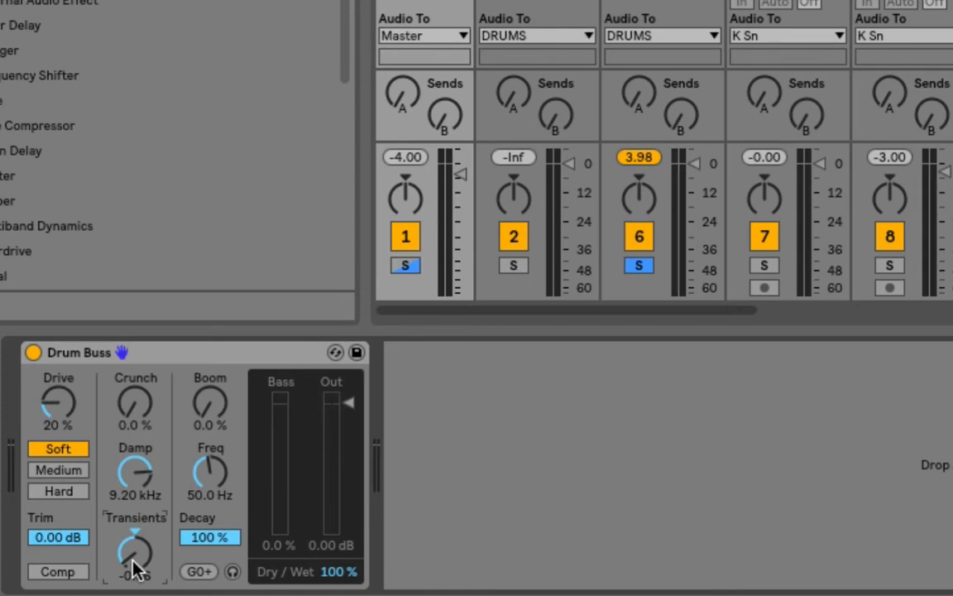
drag(134, 569, 132, 492)
double_click(136, 571)
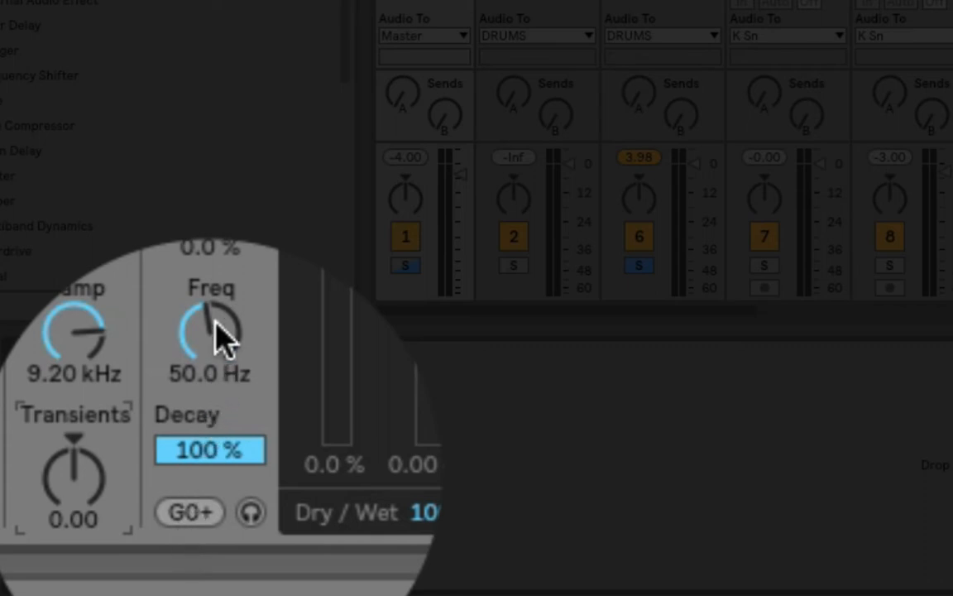
- Sweep the Boom frequency and set it to 55 Hz, and raise Boom to 70 % during playback
drag(217, 335, 216, 293)
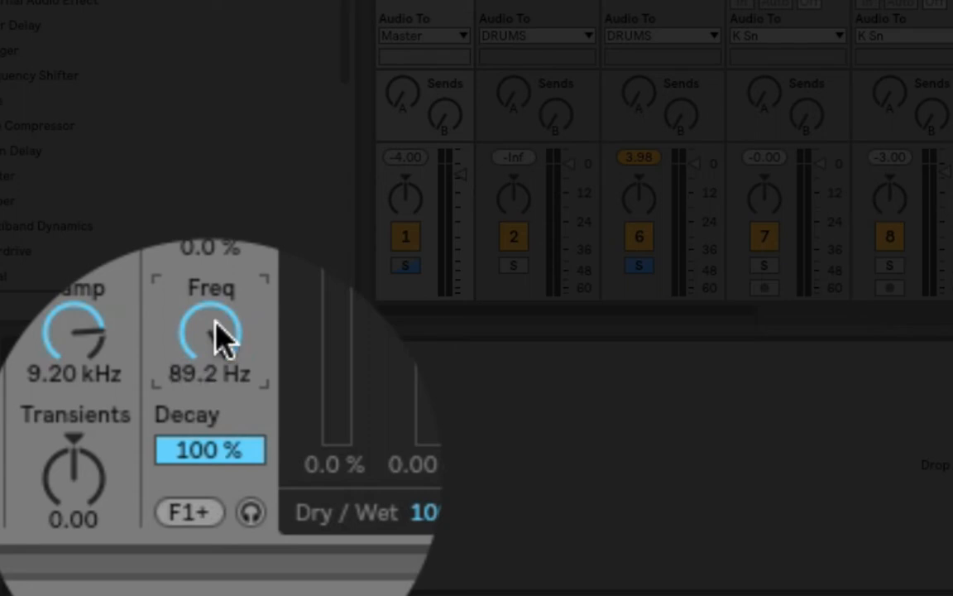
drag(212, 329, 212, 373)
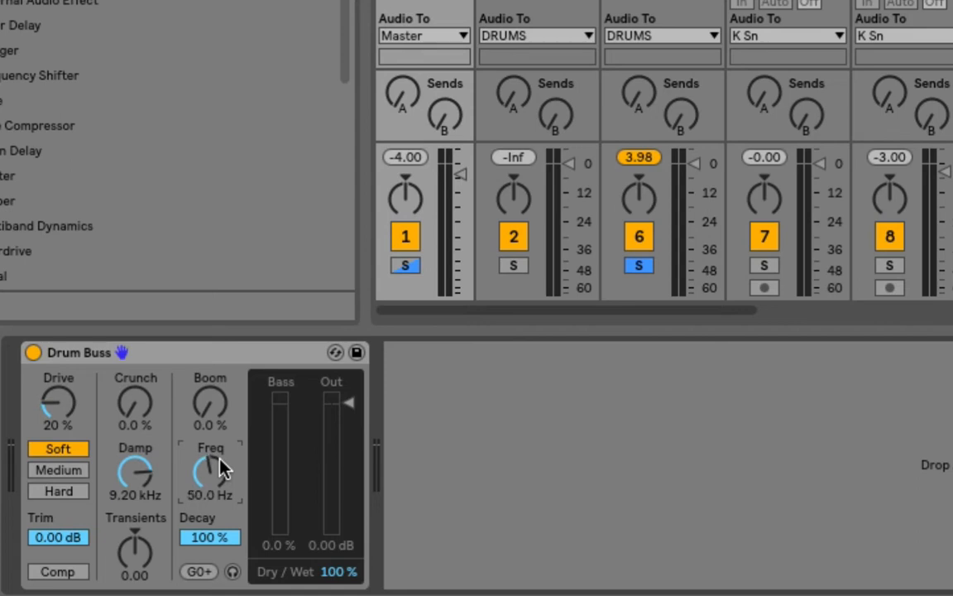
text(55)
key(Return)
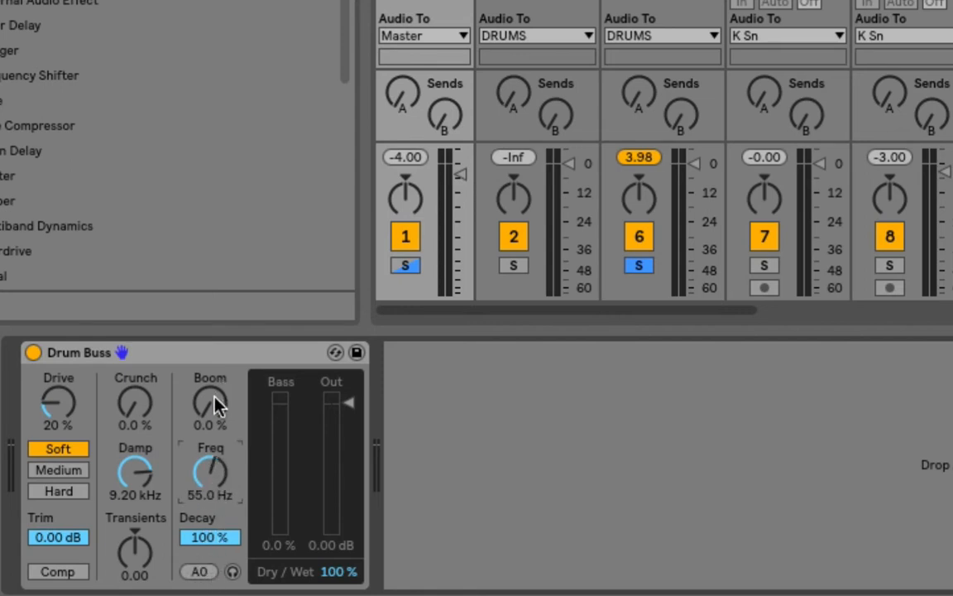
key(space)
drag(213, 404, 213, 298)
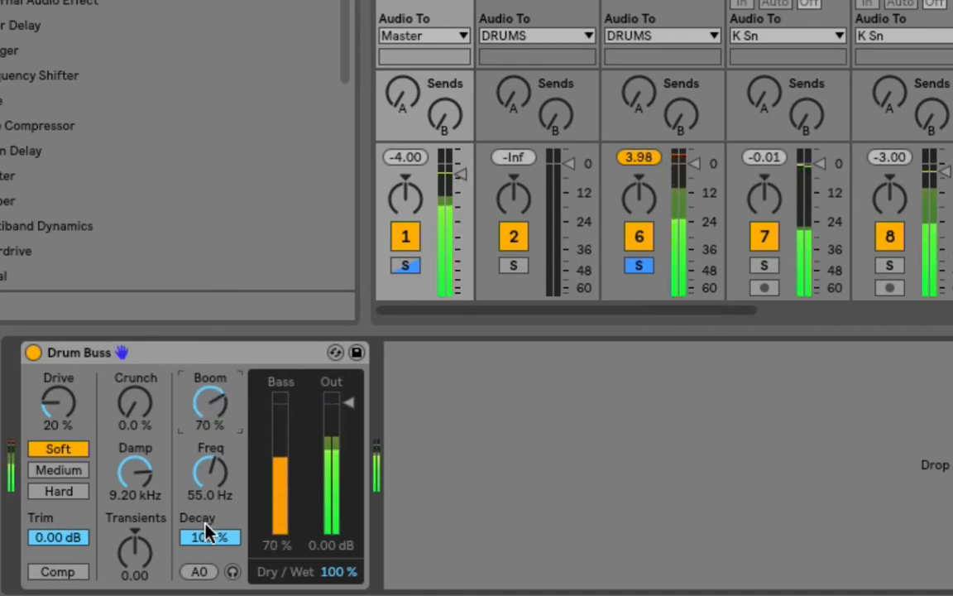
- Lower the Boom frequency to 41.4 Hz and the Boom Decay to 52 % during playback
mouse_move(211, 536)
mouse_down()
mouse_move(211, 594)
mouse_move(207, 538)
mouse_up()
key(space)
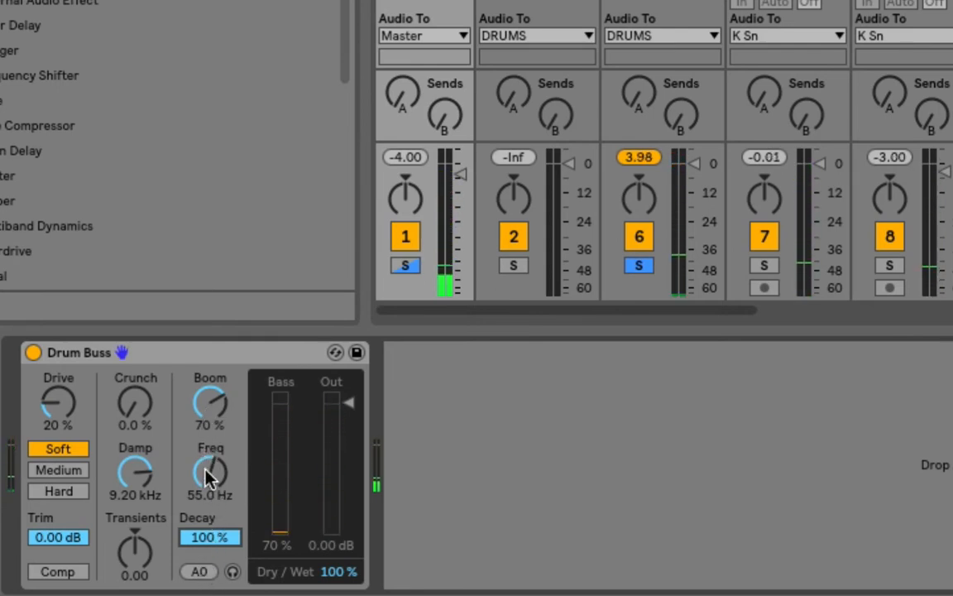
drag(207, 467, 207, 500)
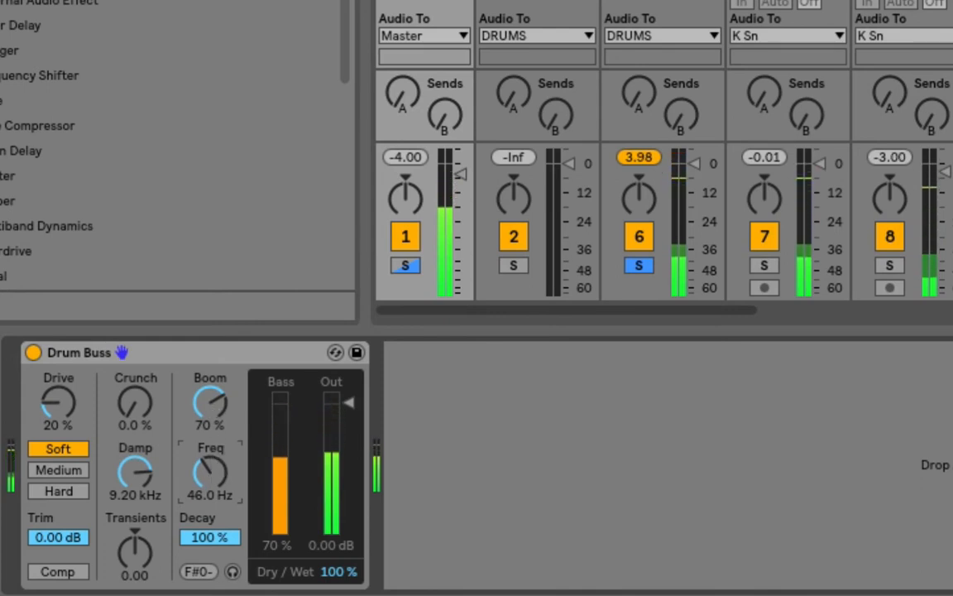
drag(213, 482, 213, 497)
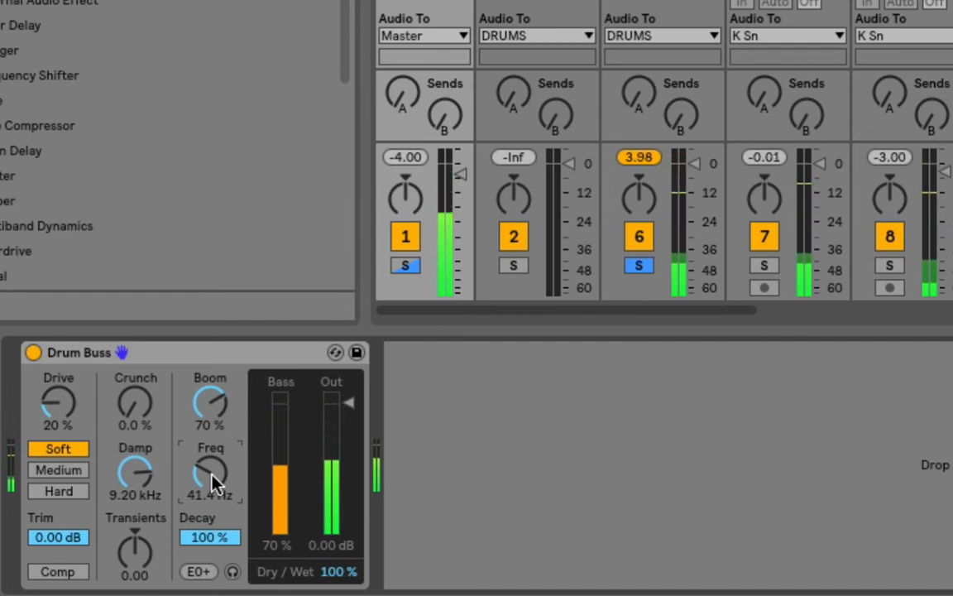
mouse_move(209, 537)
mouse_down()
mouse_move(209, 568)
mouse_move(213, 546)
mouse_up()
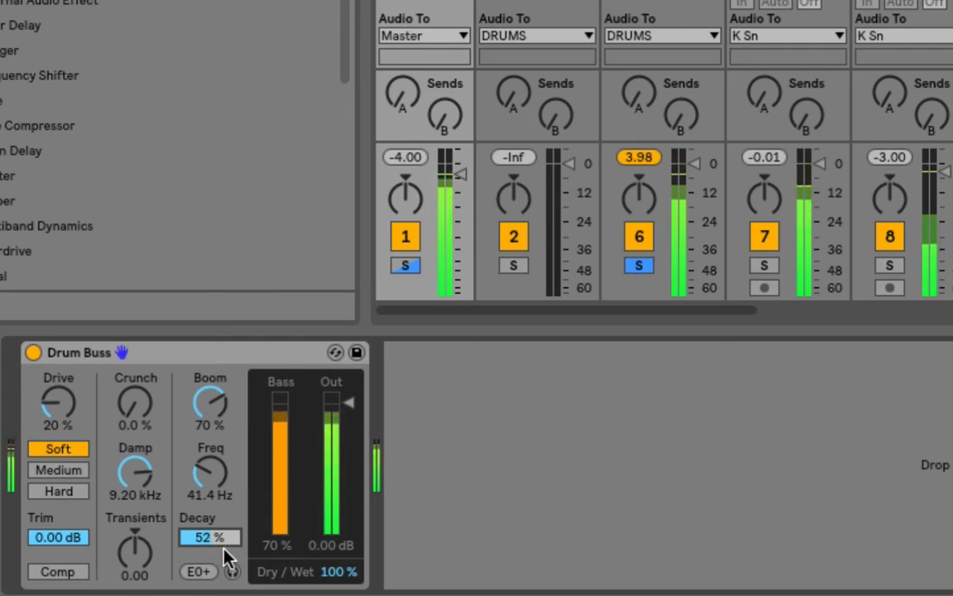
key(space)
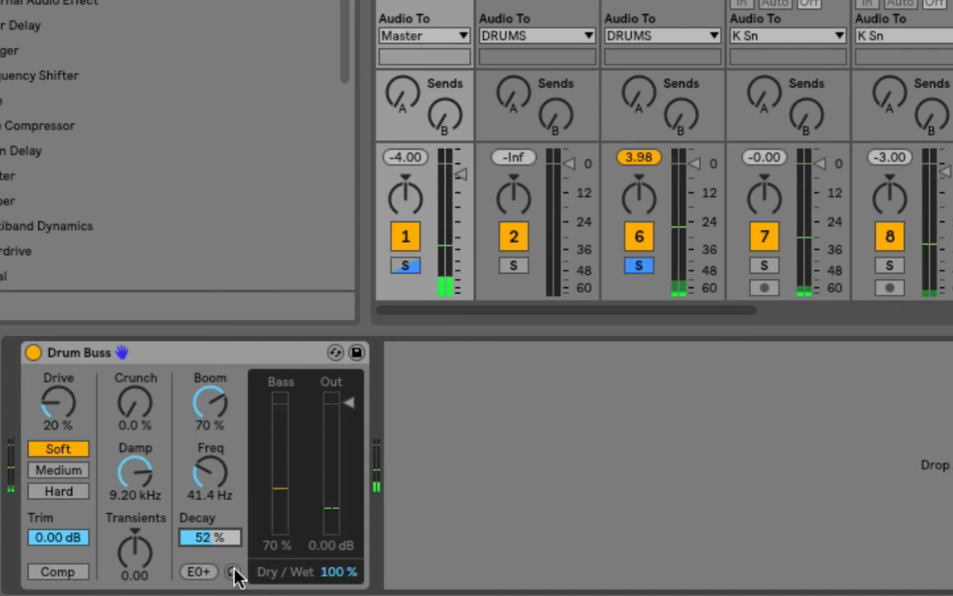
- Solo the Boom signal in Drum Buss, resume playback and reset Drive to 0.0 %
click(233, 571)
key(space)
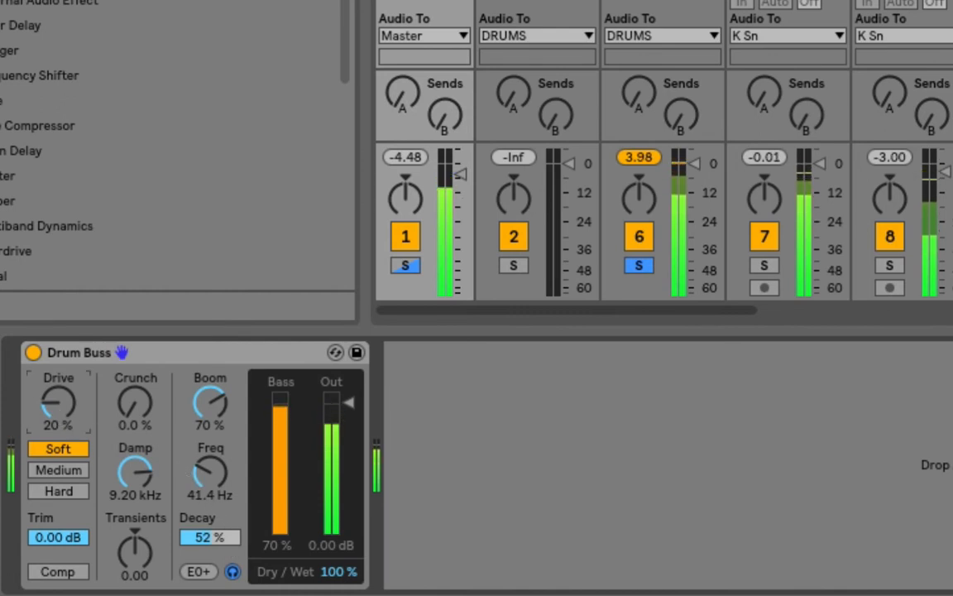
double_click(61, 407)
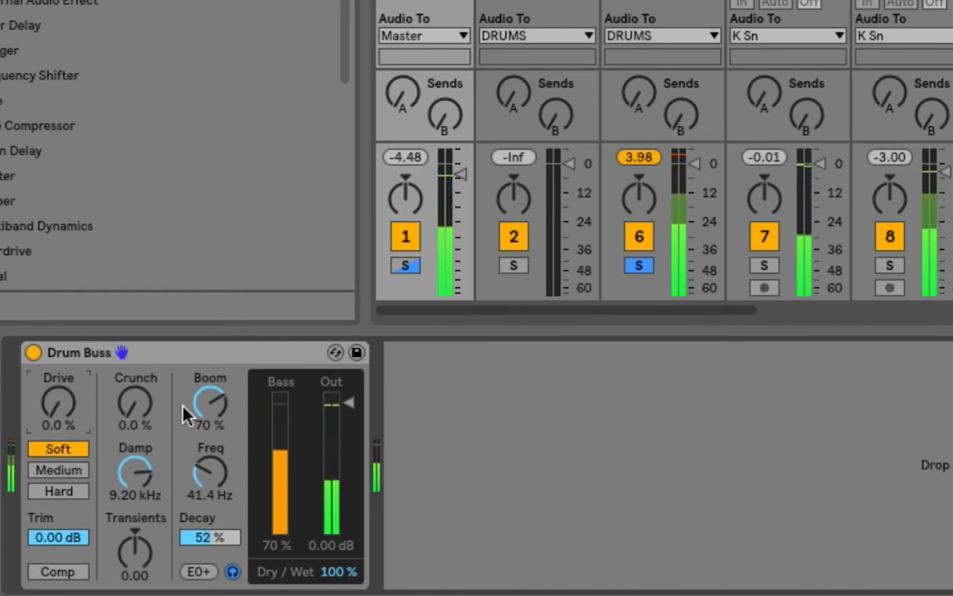
- Raise the Boom Decay to 89 %, sweep the Boom frequency up to 90 Hz and set it to 55 Hz
drag(217, 534, 214, 437)
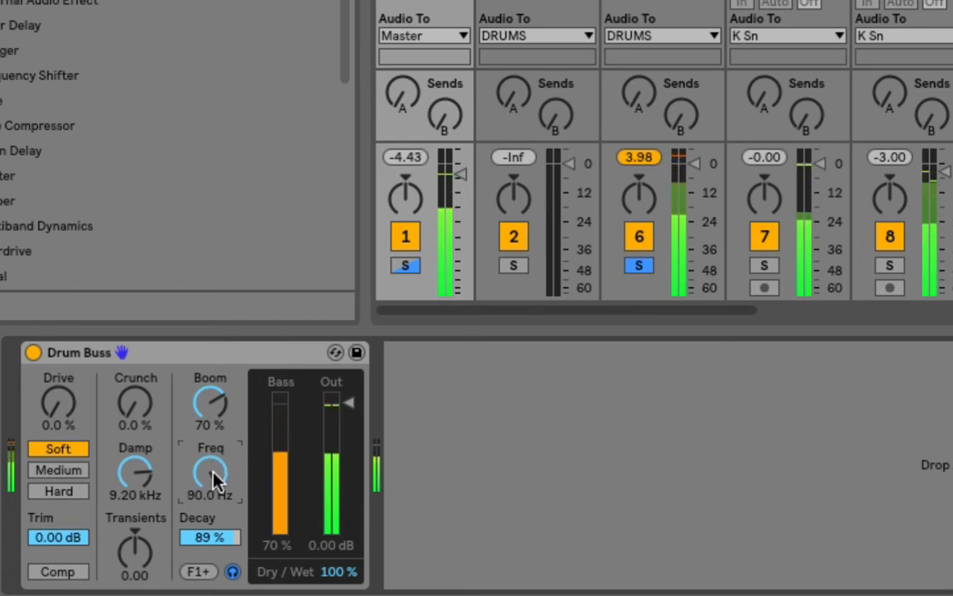
drag(215, 474, 211, 494)
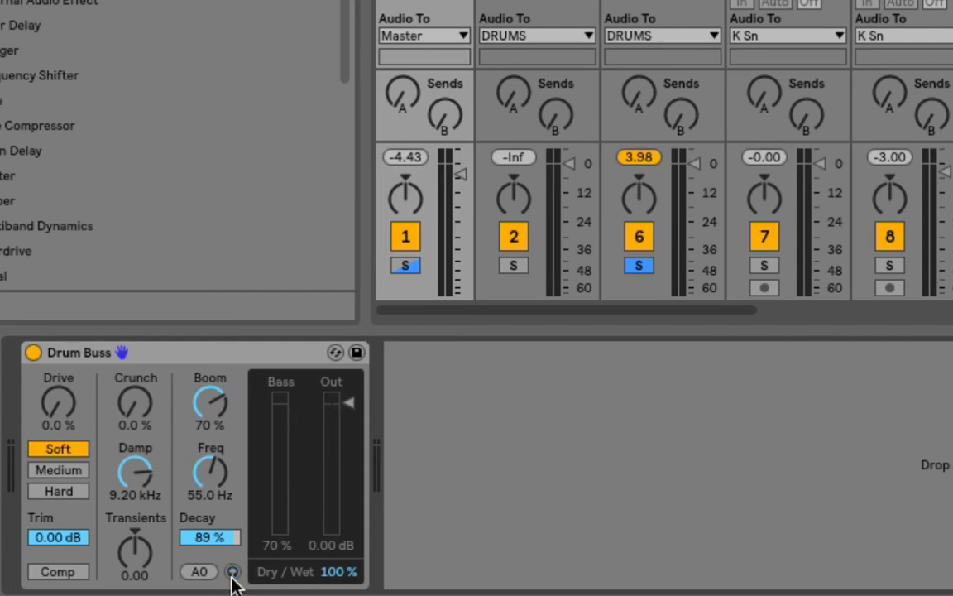
click(199, 359)
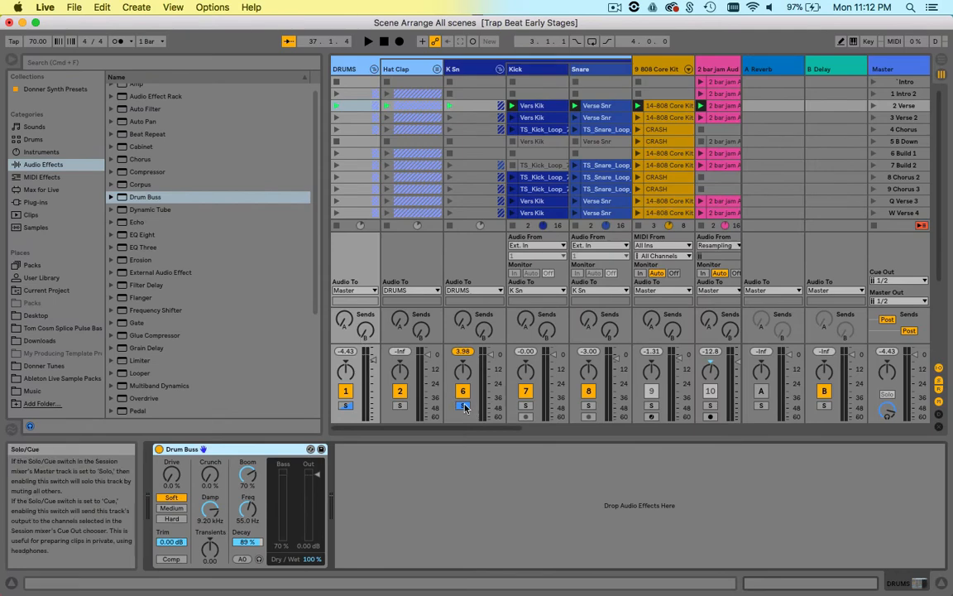
- Solo the 14 TS_Music_Loop track, play it and load a Drum Buss onto it
scroll(543, 271, right, 5)
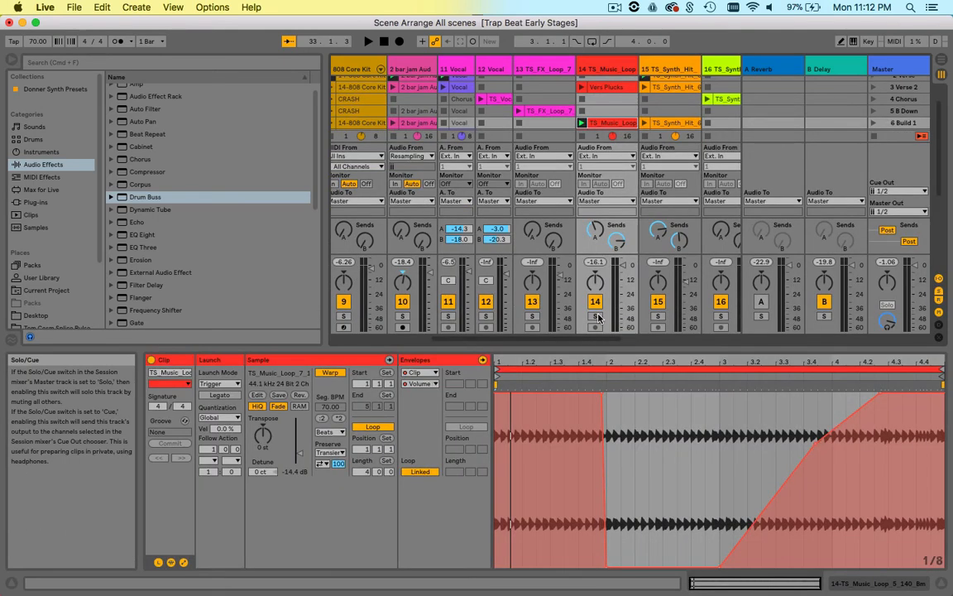
click(595, 316)
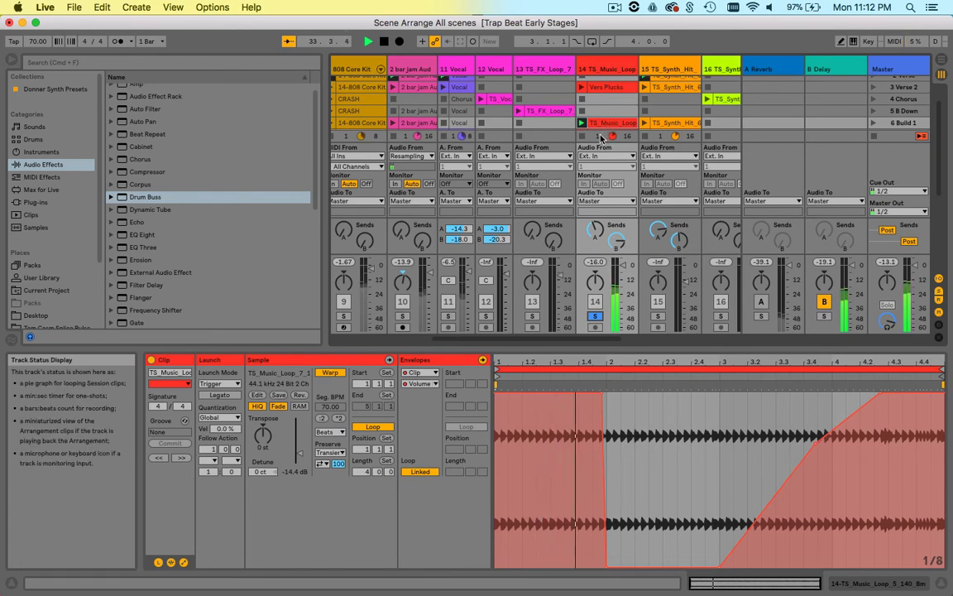
key(shift+Tab)
key(space)
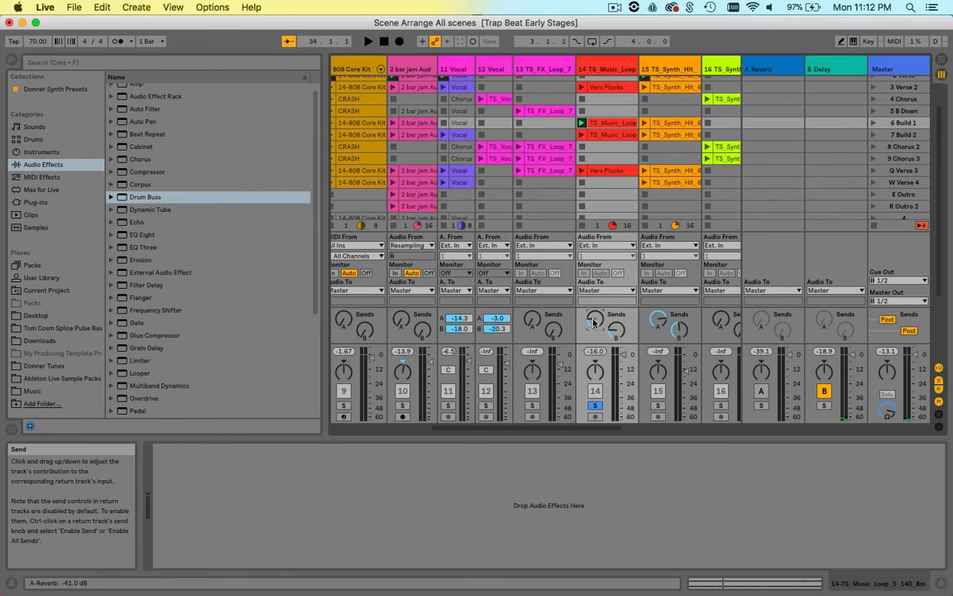
drag(122, 201, 610, 108)
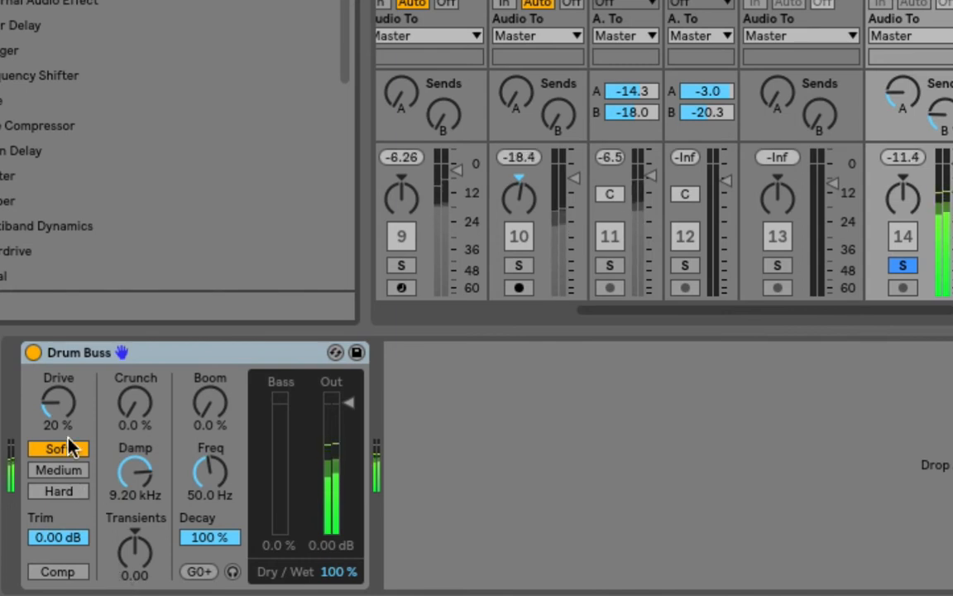
- Set the music loop's Drum Buss to Medium distortion with its compressor on, and raise Drive to 63 %
click(66, 470)
drag(58, 403, 58, 373)
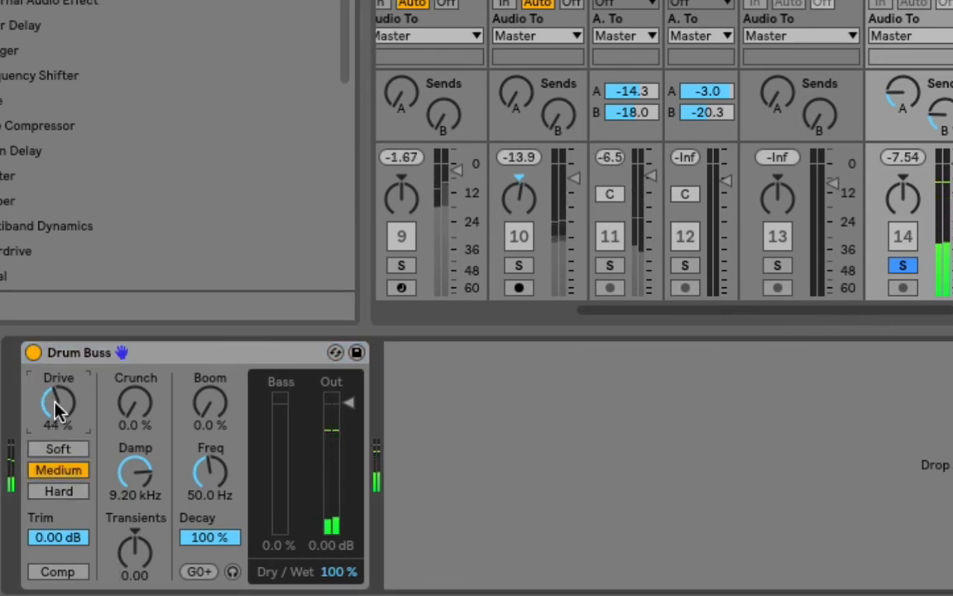
click(54, 572)
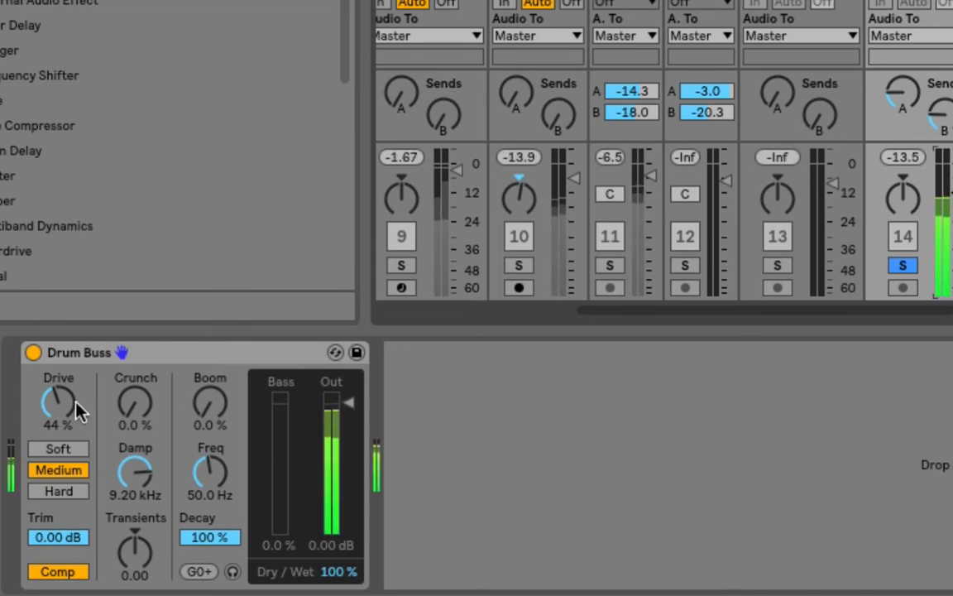
drag(59, 416, 59, 401)
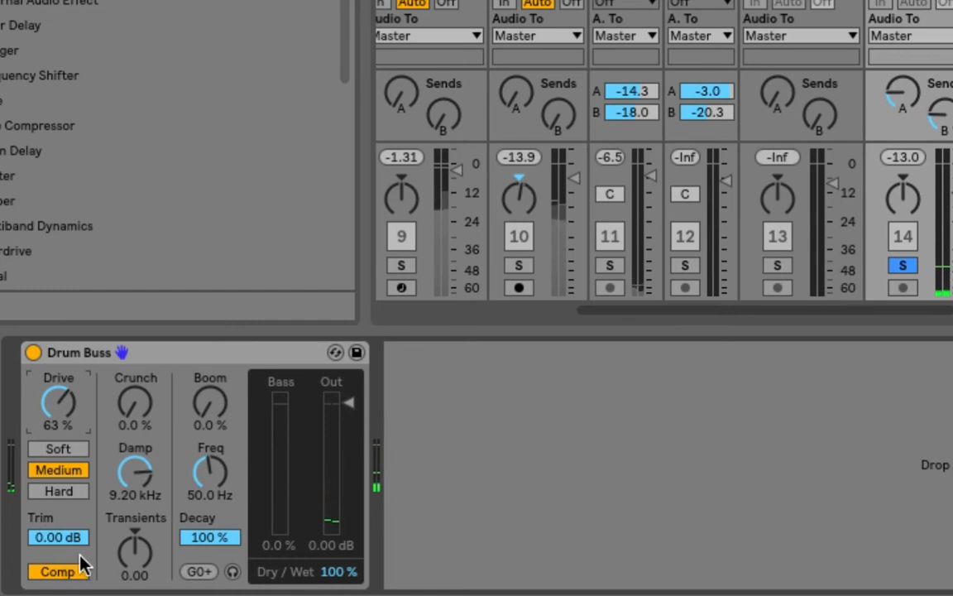
- Set Crunch to 67 %, Damp to 1.20 kHz and Transients to -1.00 on the music loop's Drum Buss
drag(135, 403, 134, 349)
mouse_move(129, 476)
mouse_down()
mouse_move(129, 528)
mouse_move(129, 472)
mouse_up()
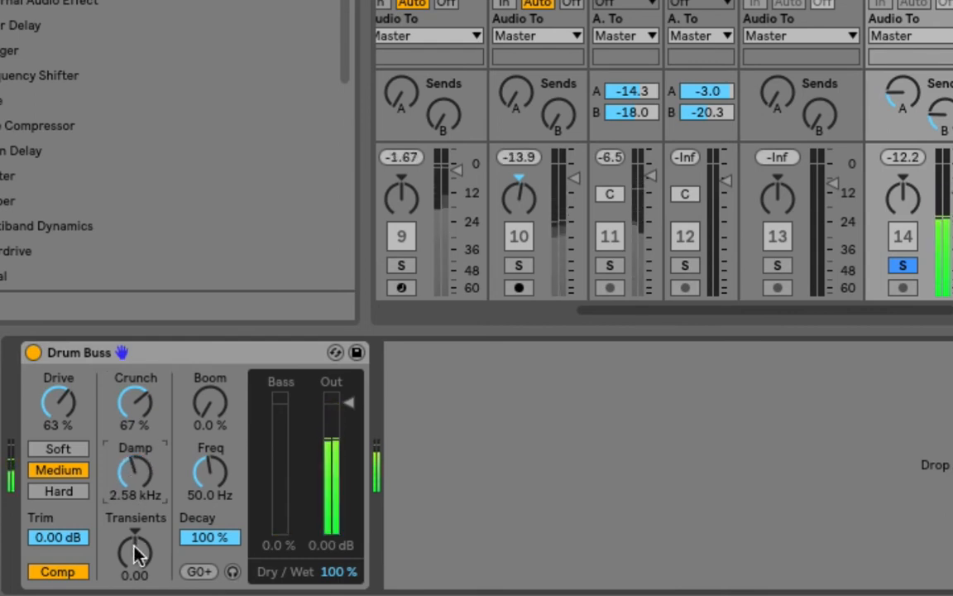
drag(135, 548, 133, 561)
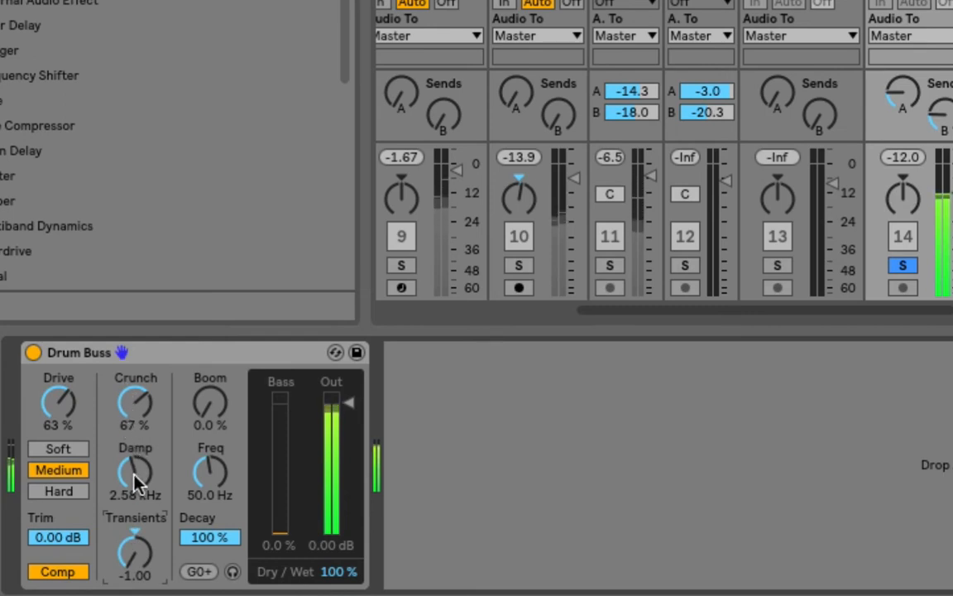
mouse_move(134, 477)
mouse_down()
mouse_move(134, 510)
mouse_move(135, 476)
mouse_up()
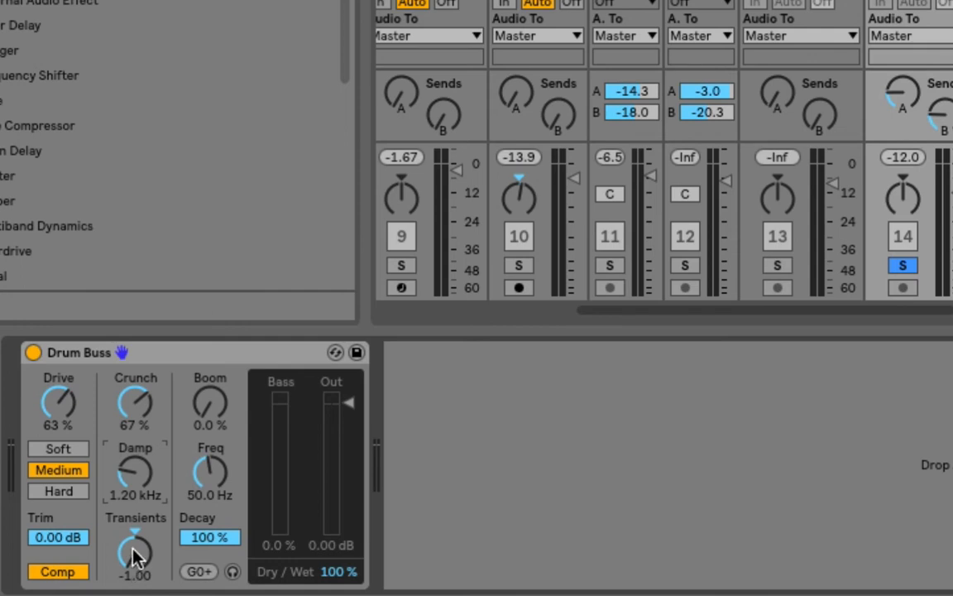
- Audition Transients at 1.00 on the music loop during playback, and set it to -0.89
drag(132, 556, 138, 580)
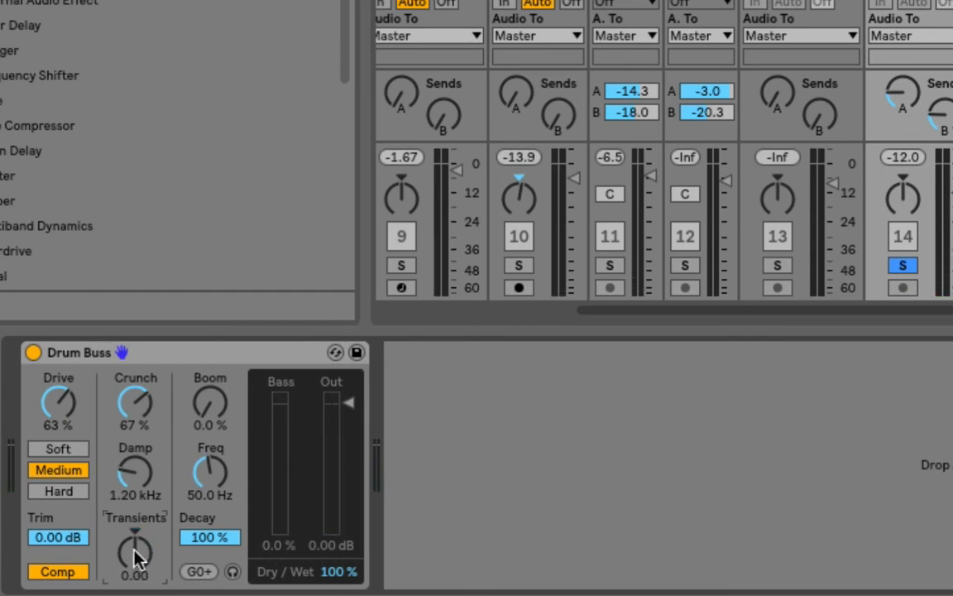
drag(133, 550, 133, 523)
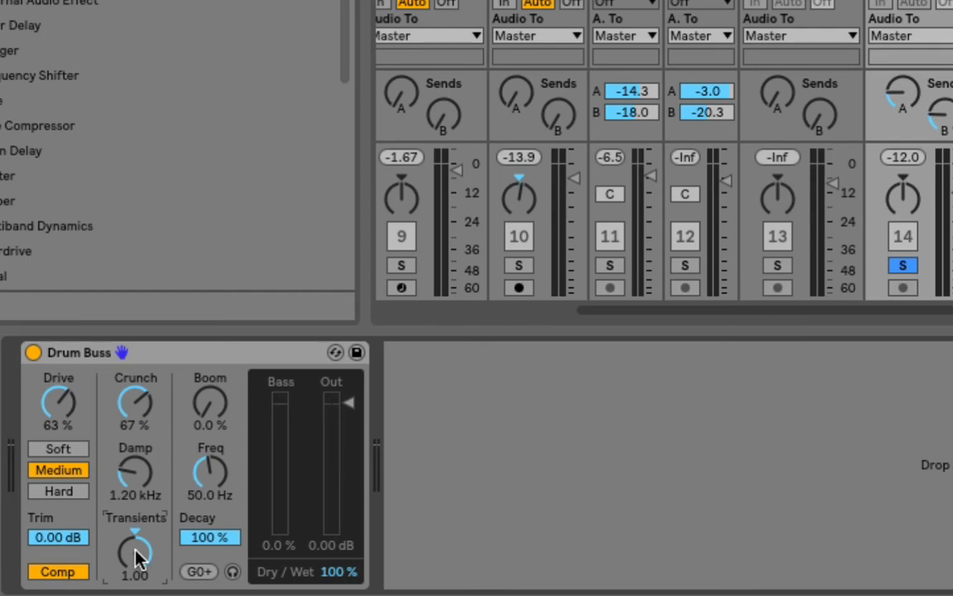
key(space)
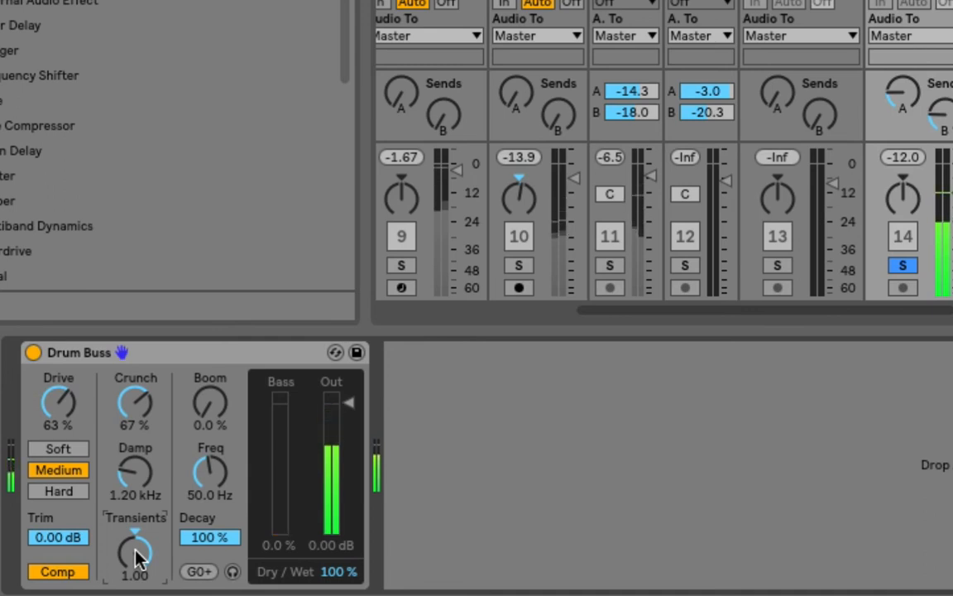
drag(139, 556, 138, 589)
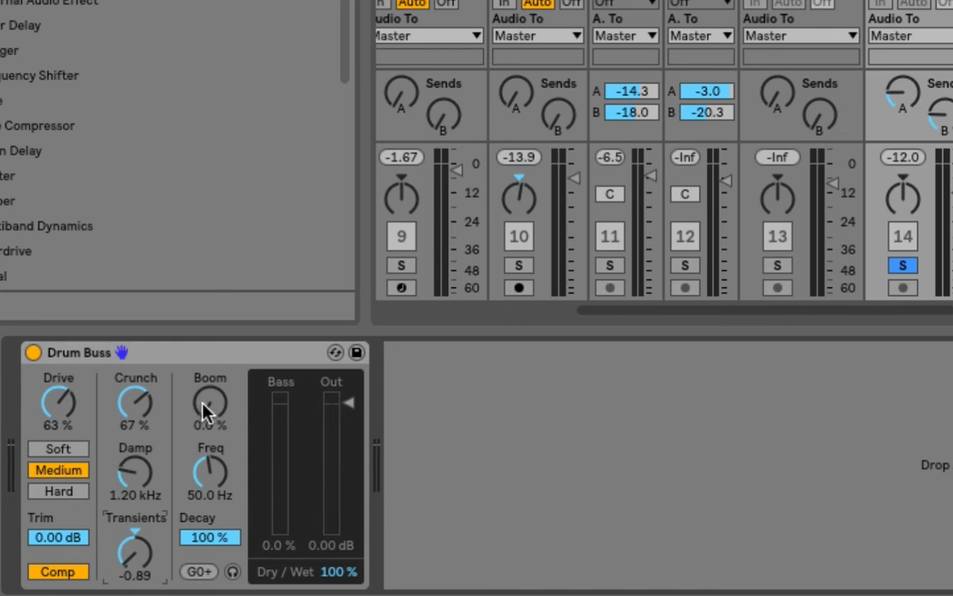
- Audition the music loop's Boom signal on its own at 100 % and 72.4 Hz, and reset Boom to 0.0 %
drag(207, 411, 206, 368)
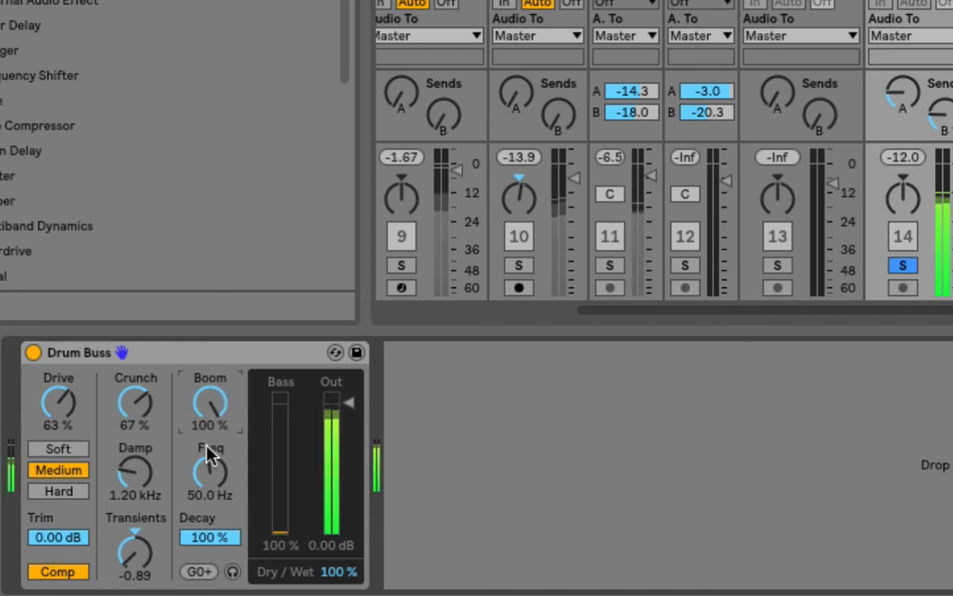
drag(211, 455, 211, 427)
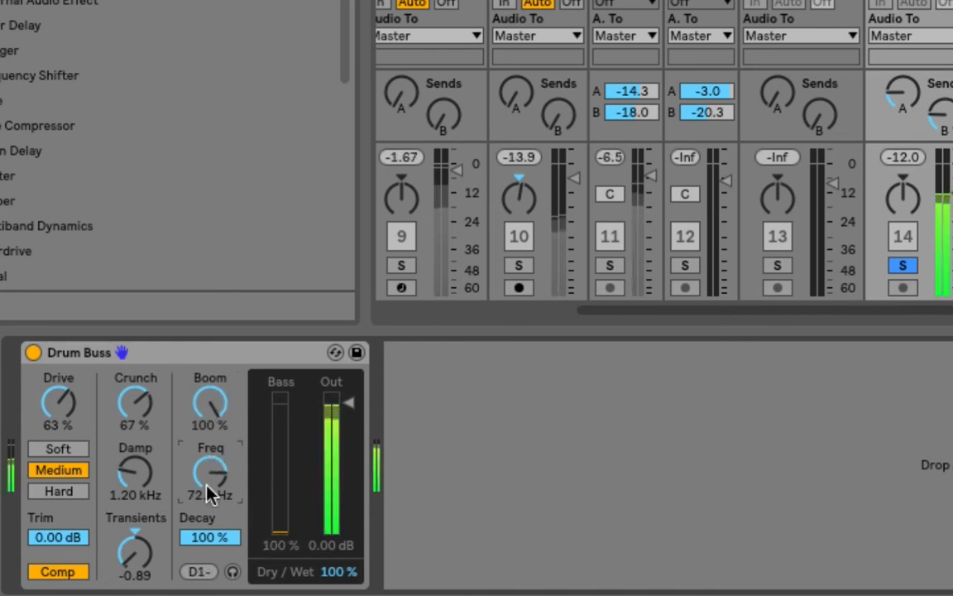
click(232, 571)
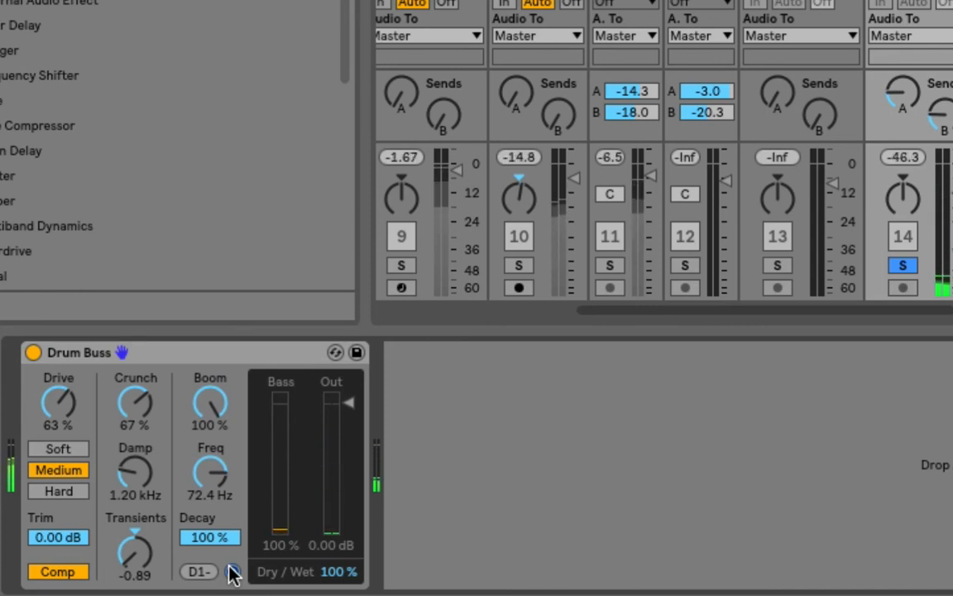
double_click(208, 404)
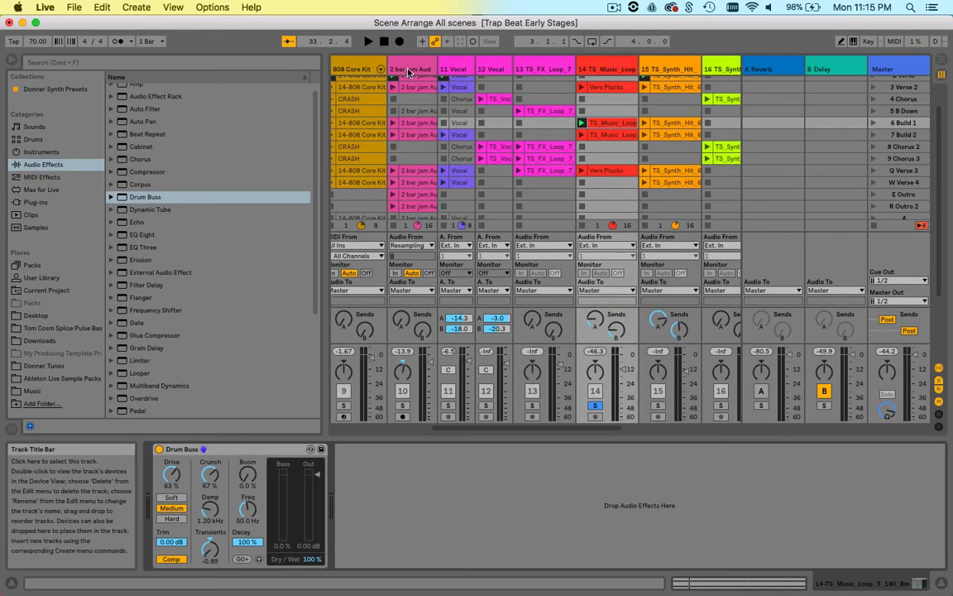
- Solo the 2 bar jam Aud track instead of the music loop and launch its Intro clip
click(408, 72)
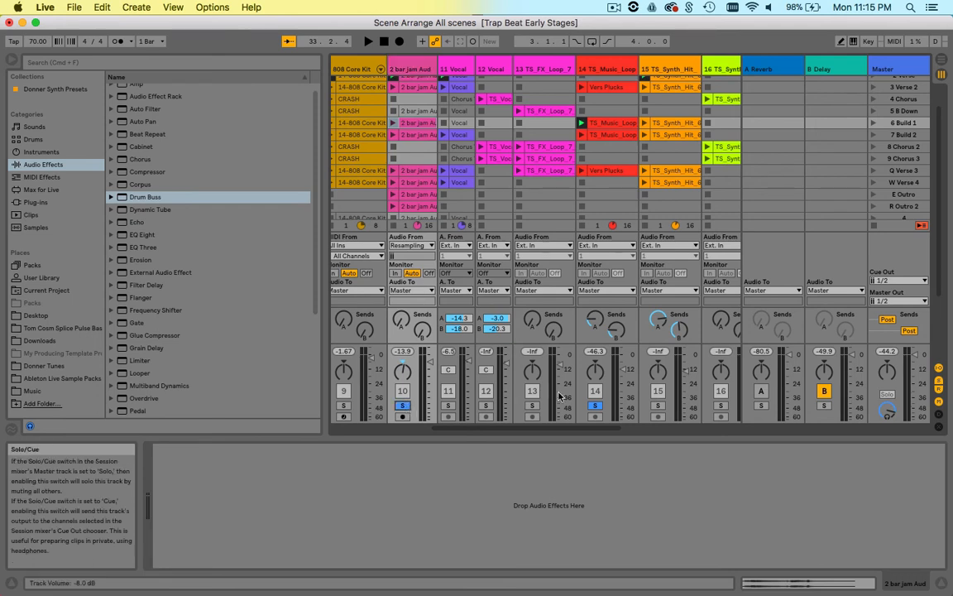
scroll(386, 137, up, 3)
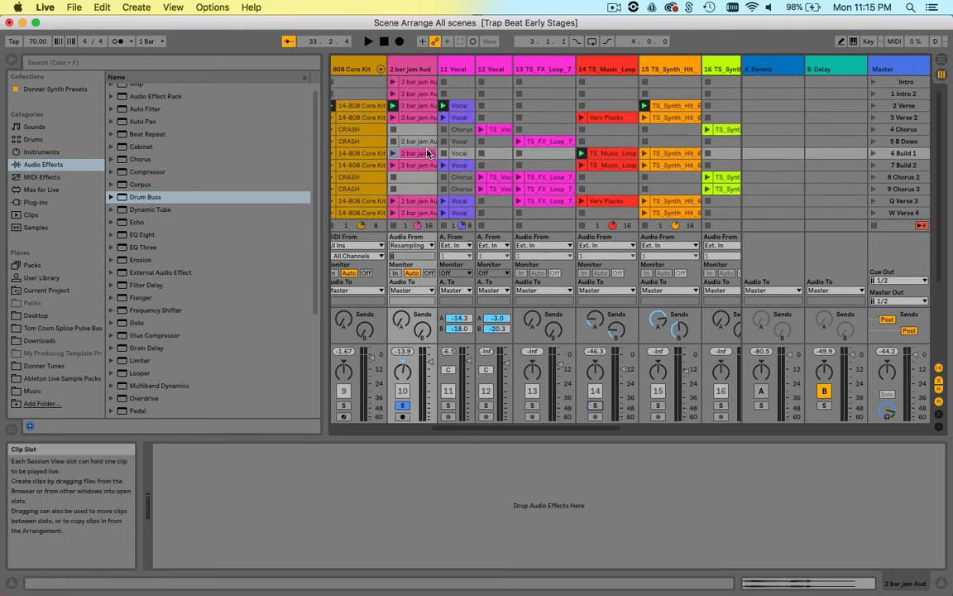
click(393, 82)
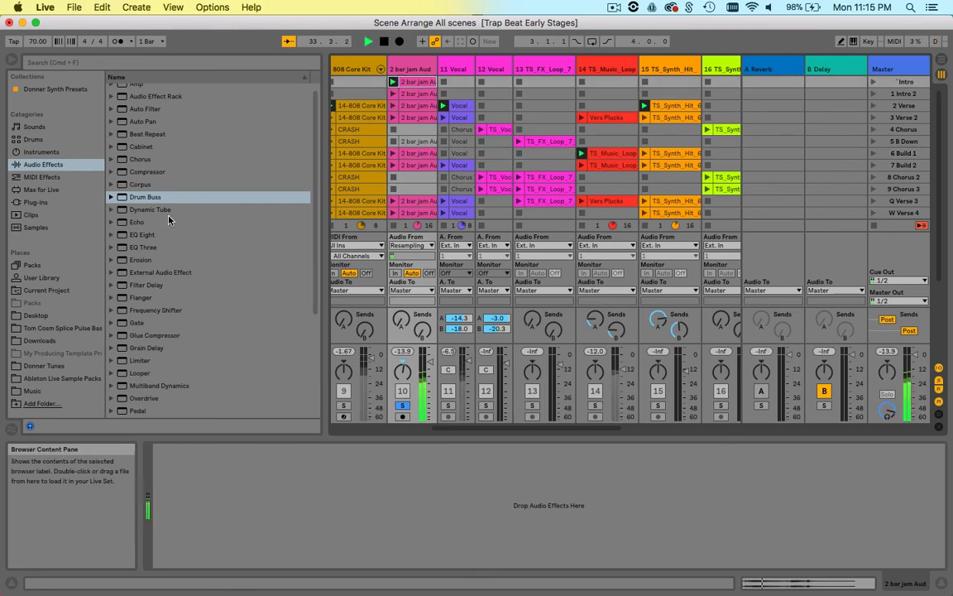
- Load a Drum Buss onto the 2 bar jam Aud track and solo its Boom signal at 88 % and 53.8 Hz
click(231, 197)
drag(214, 515, 210, 507)
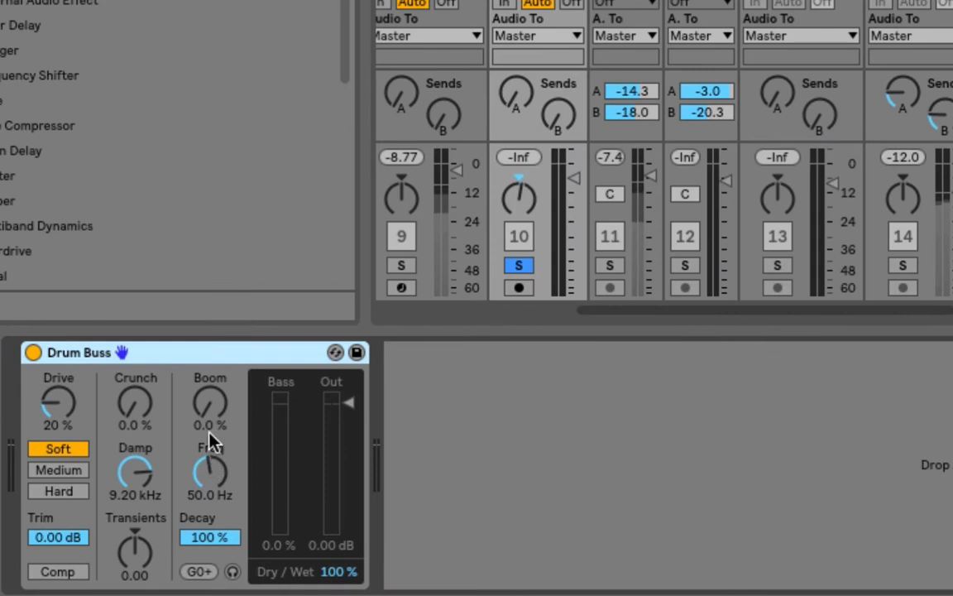
drag(249, 475, 248, 471)
drag(210, 401, 210, 298)
mouse_move(211, 484)
mouse_down()
mouse_move(211, 455)
mouse_move(211, 492)
mouse_move(211, 484)
mouse_up()
click(233, 571)
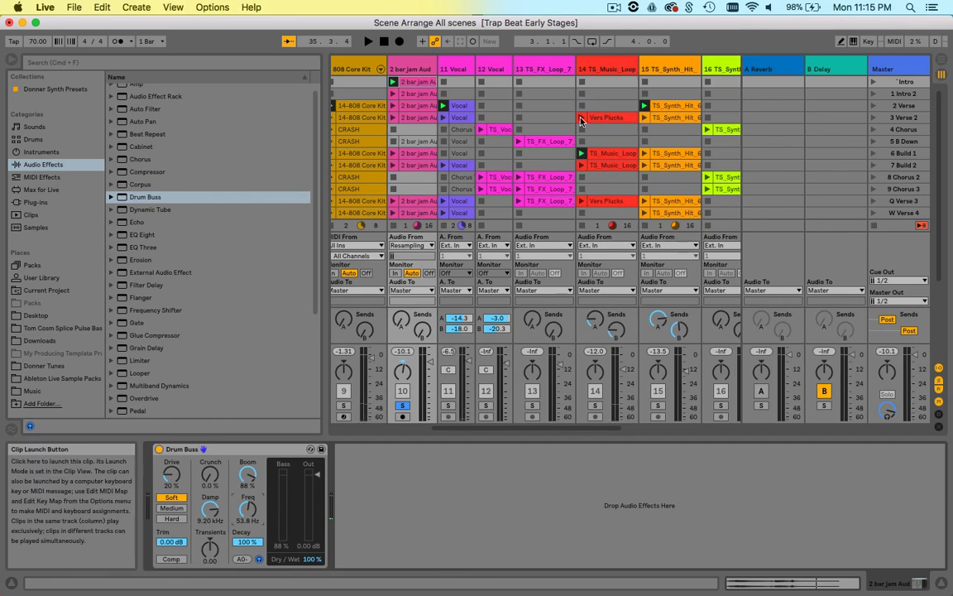
- Examine the notes of the MIDI clip on track 20 and return to the 2 bar jam Aud track's Drum Buss
scroll(576, 119, right, 5)
click(550, 141)
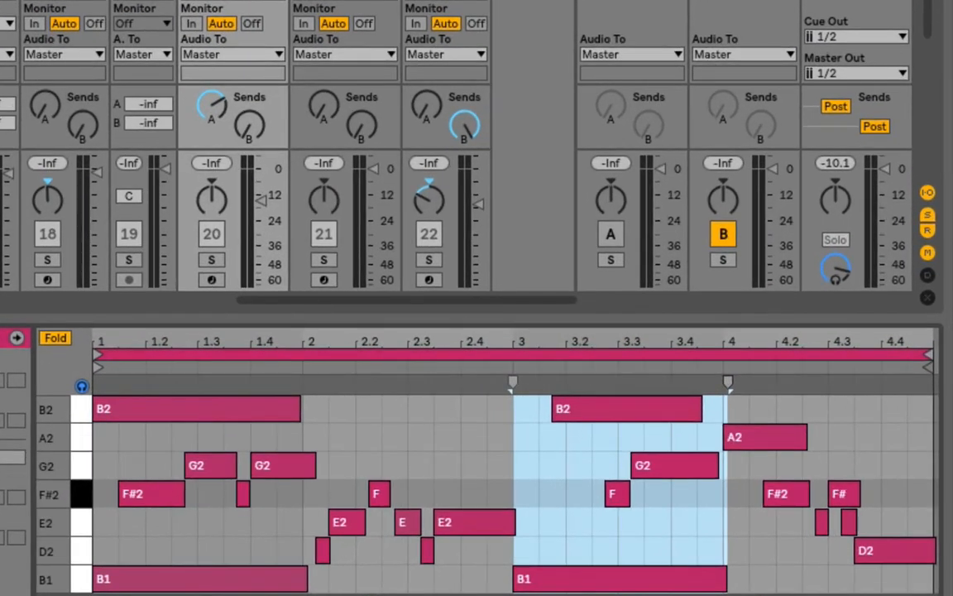
scroll(287, 146, left, 10)
scroll(288, 206, right, 5)
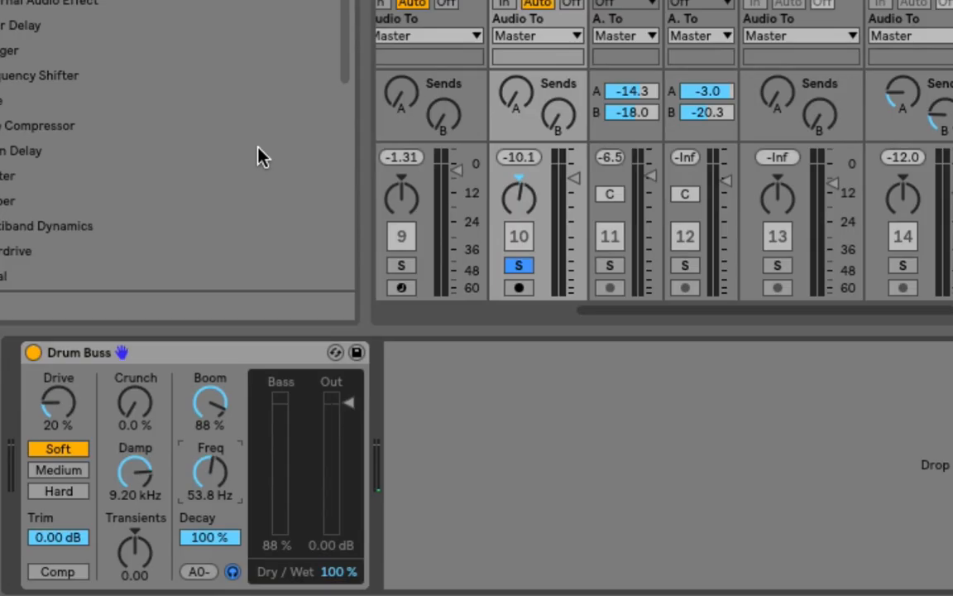
- Snap the Drum Buss Boom frequency to the note A0, and set the frequency to 61.5 Hz
click(187, 572)
click(187, 571)
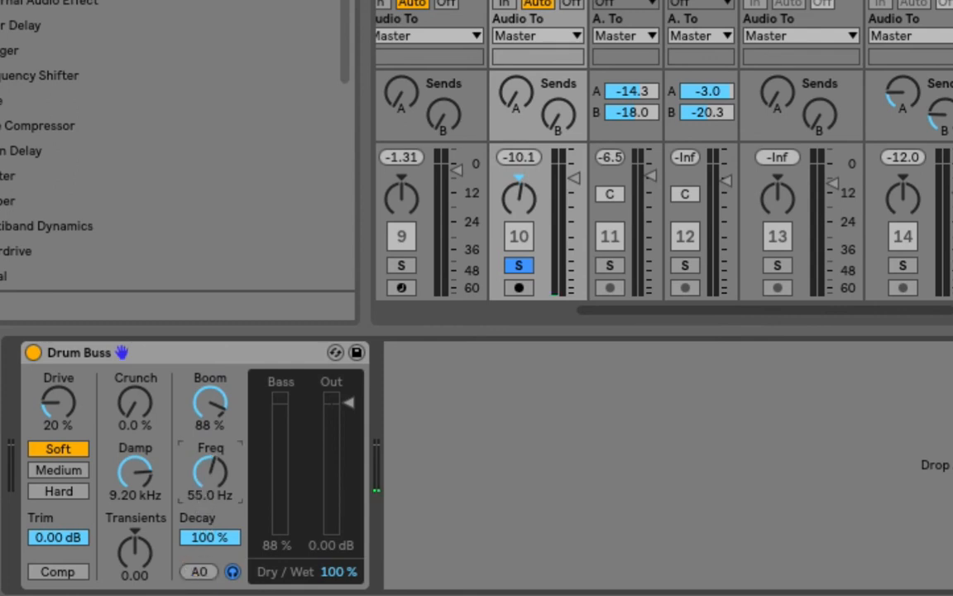
drag(210, 472, 210, 468)
double_click(204, 490)
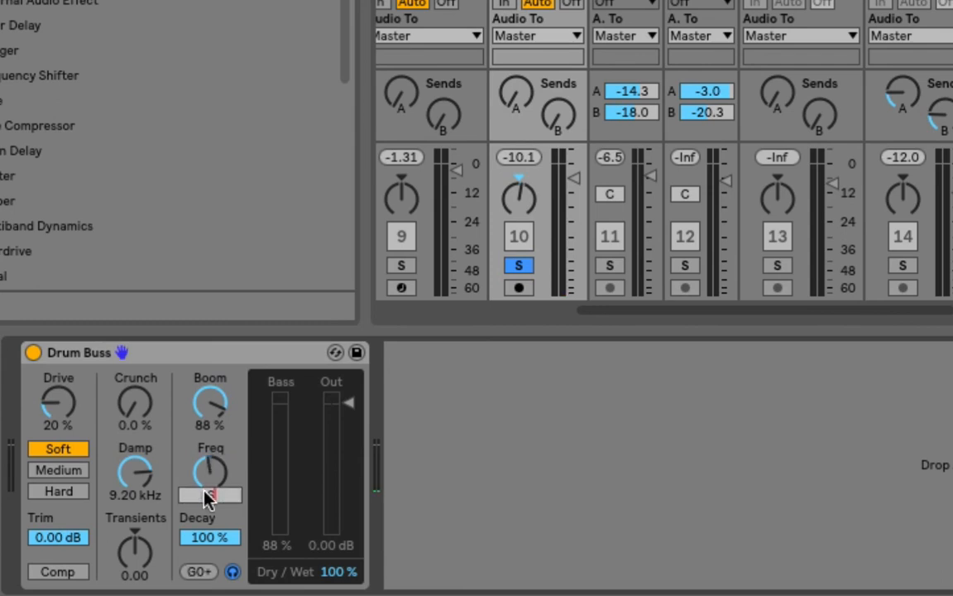
text(61.5)
key(Return)
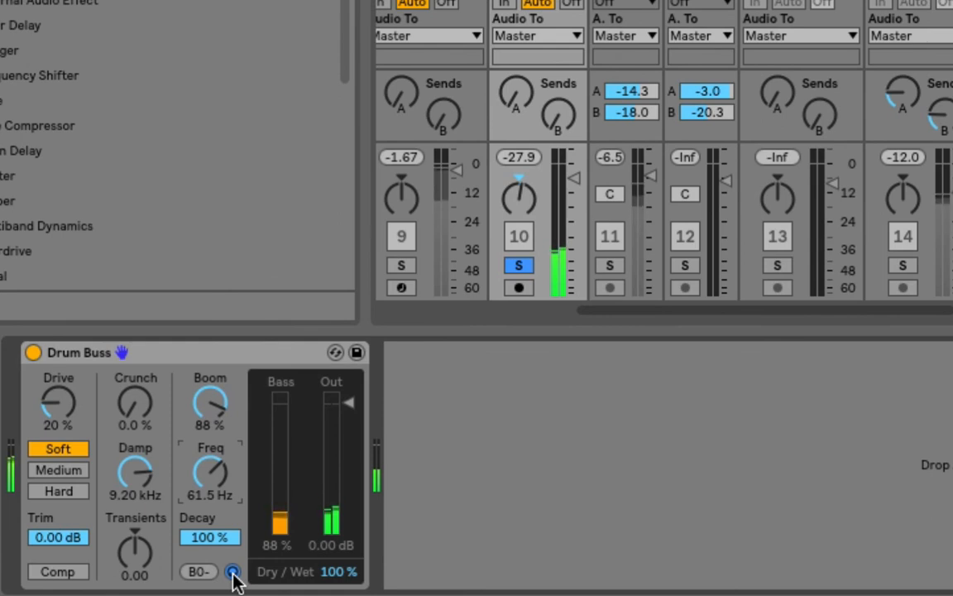
- Compare the playing track with the Drum Buss bypassed and active, and raise Boom to 100 % with its solo off
click(33, 353)
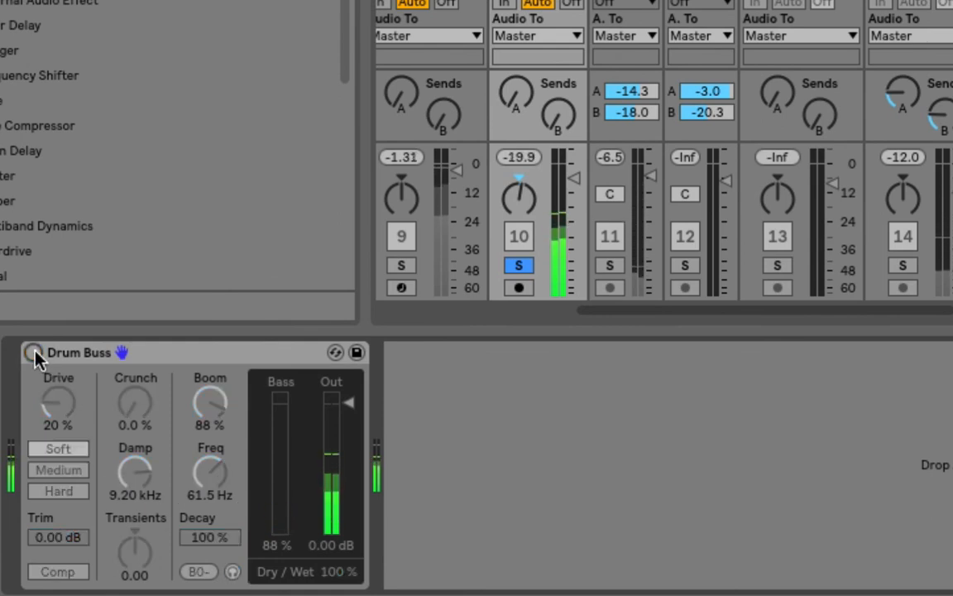
click(33, 352)
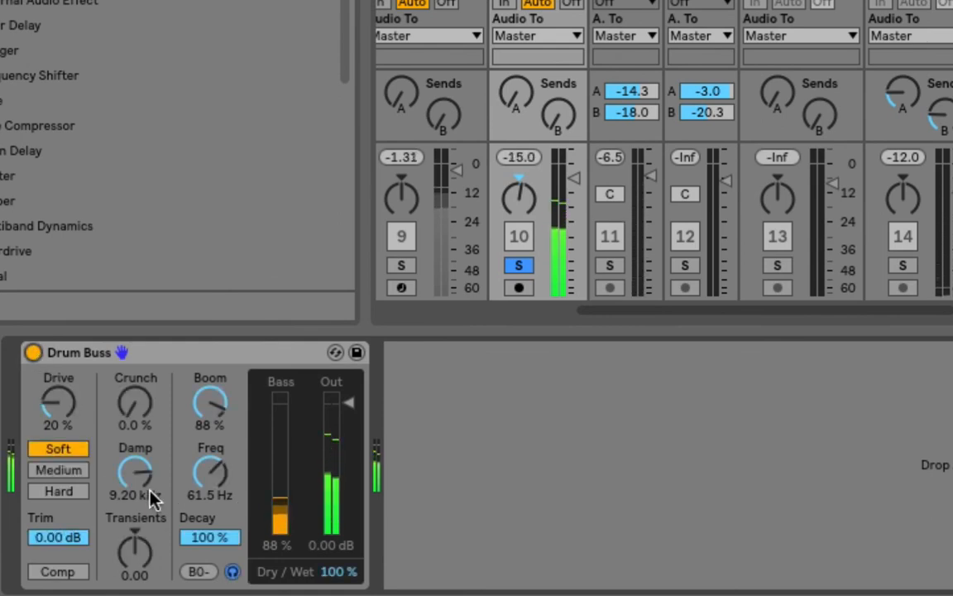
click(233, 571)
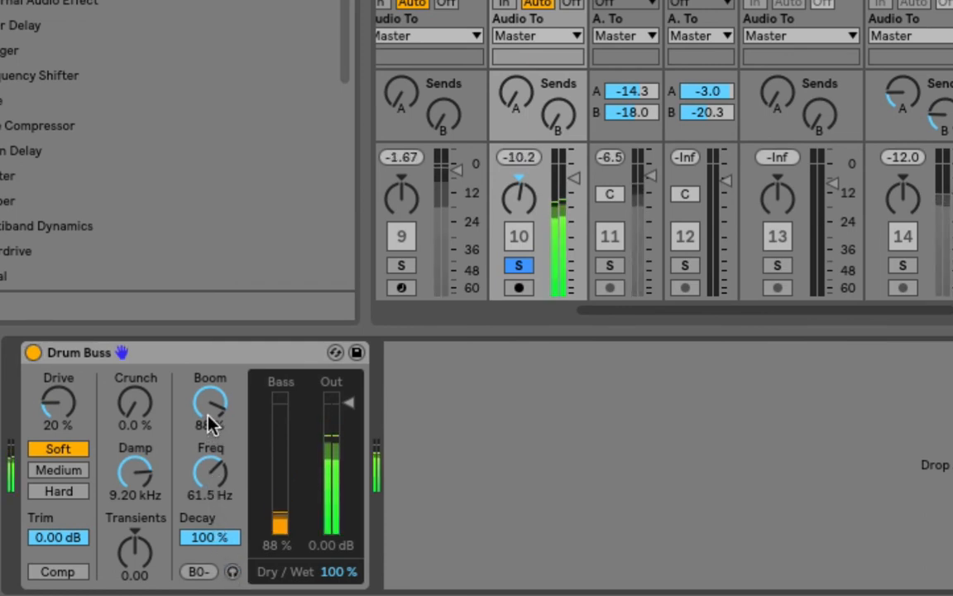
drag(211, 418, 211, 405)
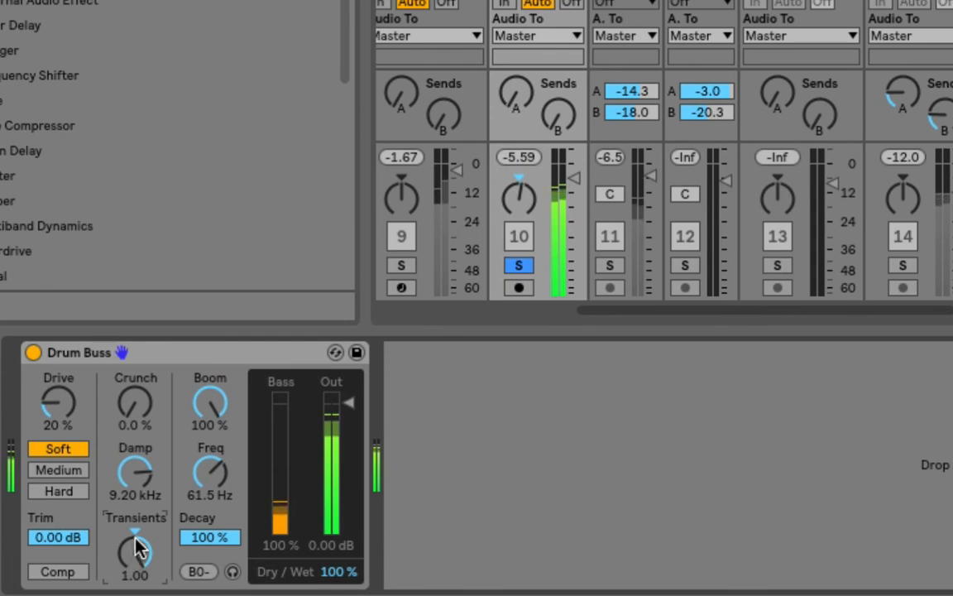
- Audition the Transients control at 1.00 and -1.00, stop playback and reset Transients to 0.00
drag(135, 549, 136, 549)
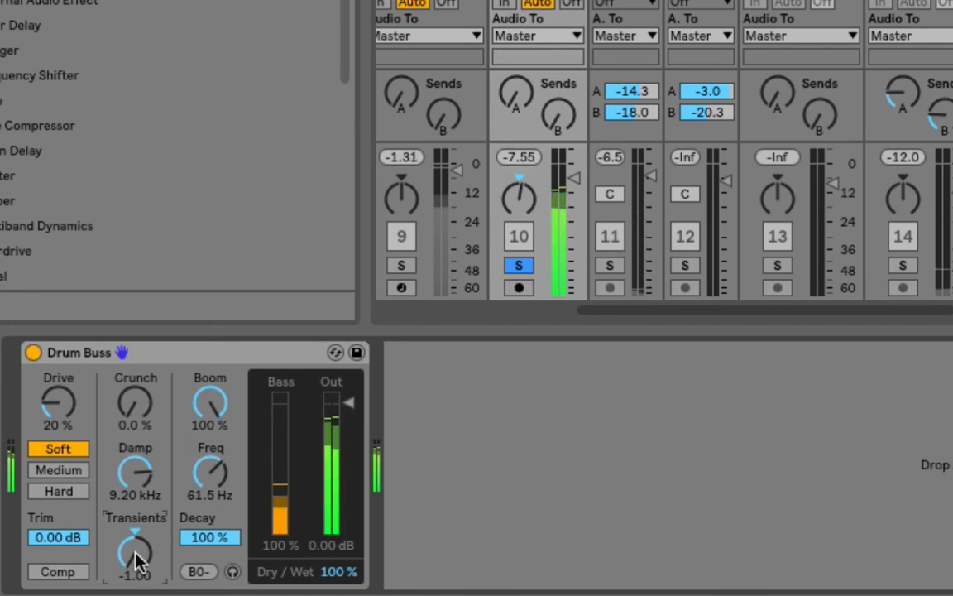
key(space)
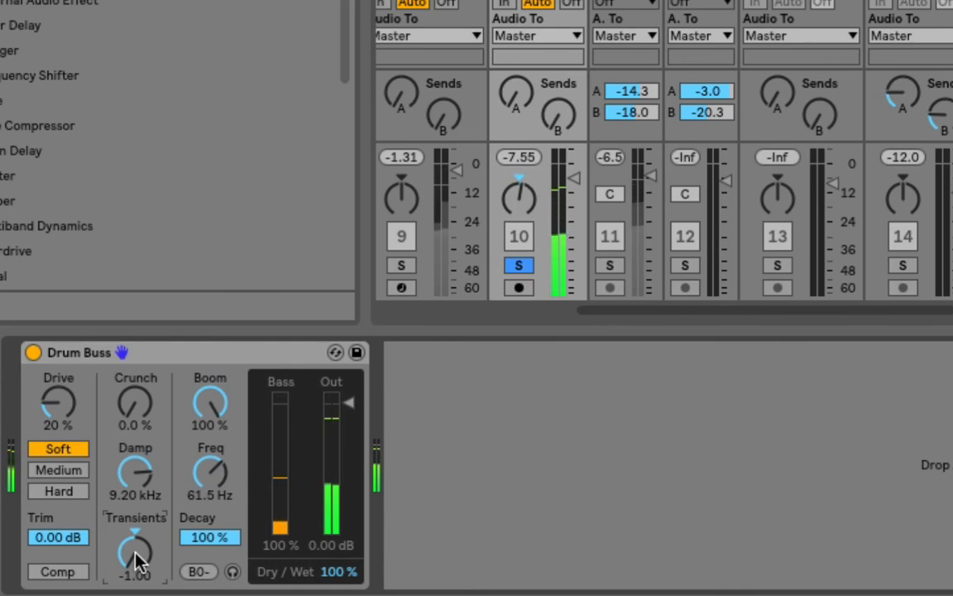
double_click(136, 554)
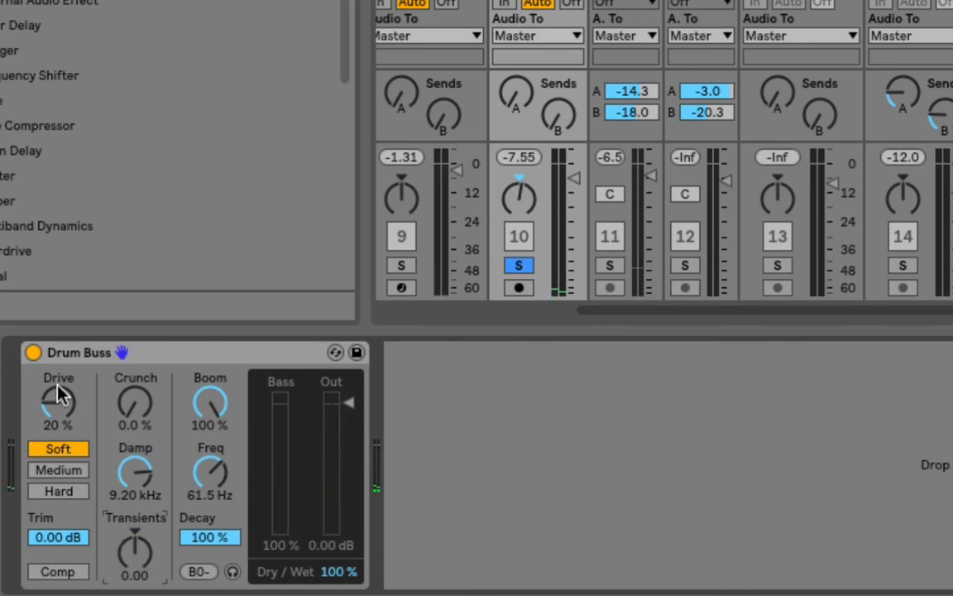
- Set the Drum Buss distortion to Hard with Drive at 47 % and Crunch at 33 % while the track plays
drag(132, 400, 132, 389)
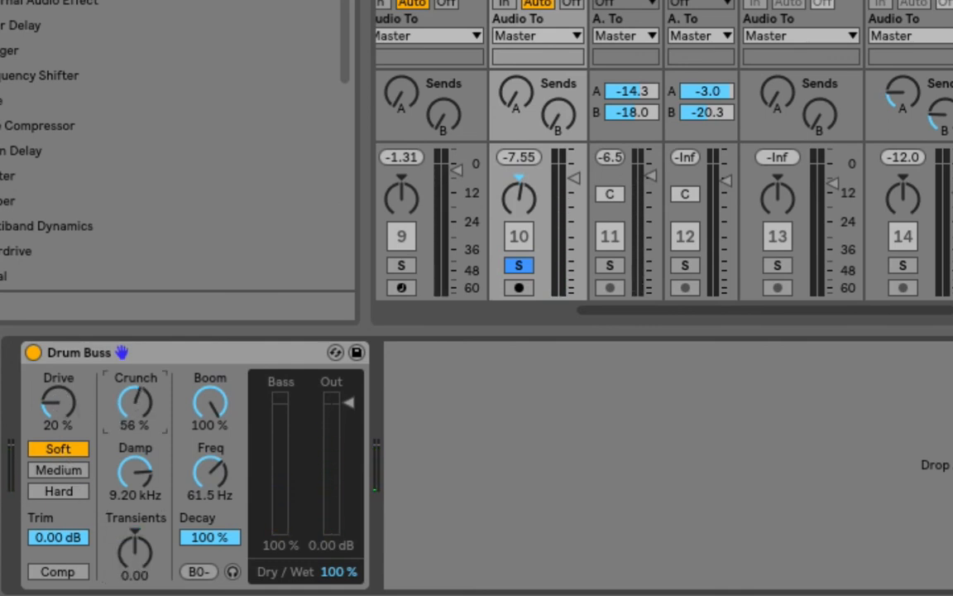
click(62, 489)
key(space)
drag(129, 413, 128, 435)
drag(49, 407, 48, 368)
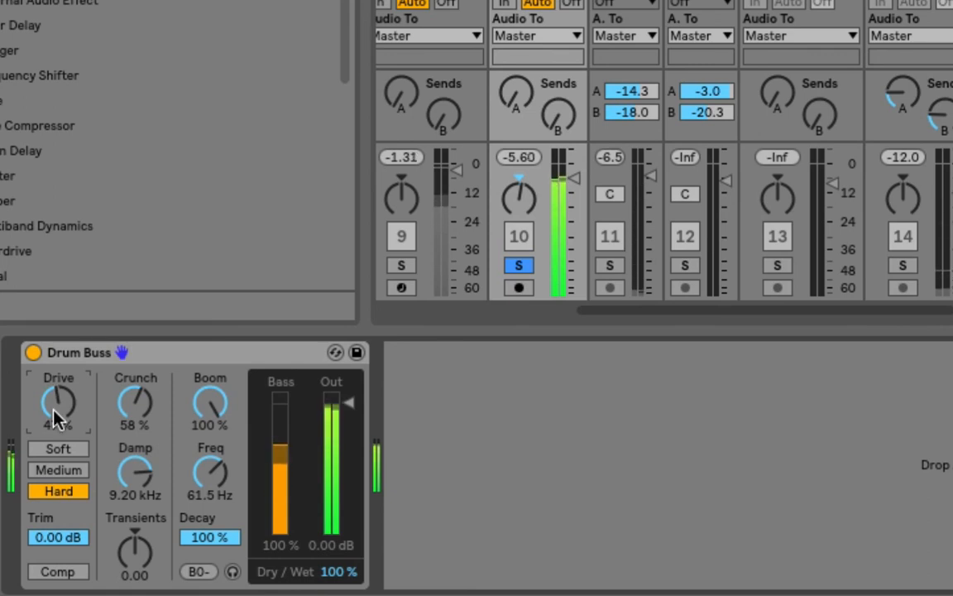
drag(116, 391, 141, 396)
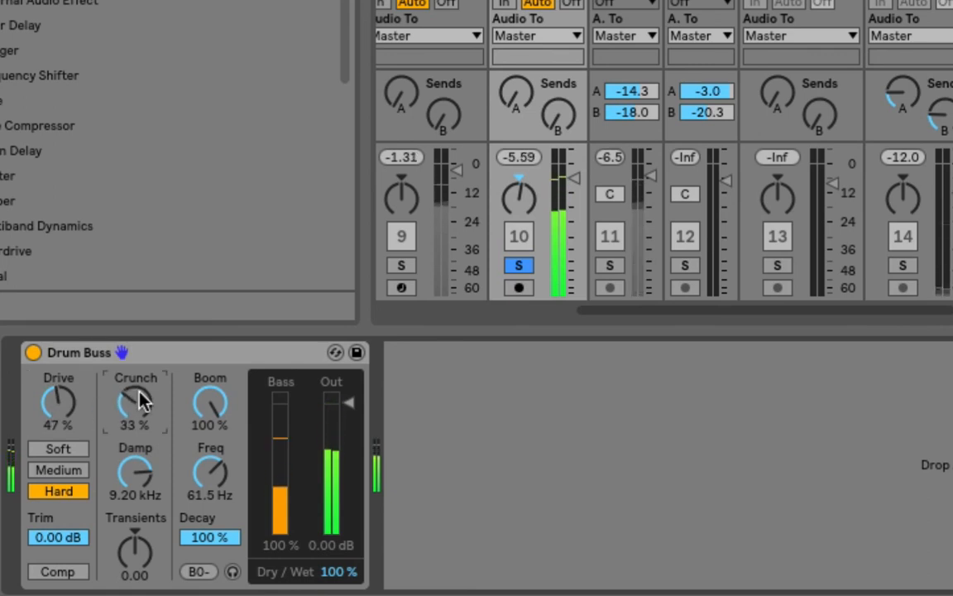